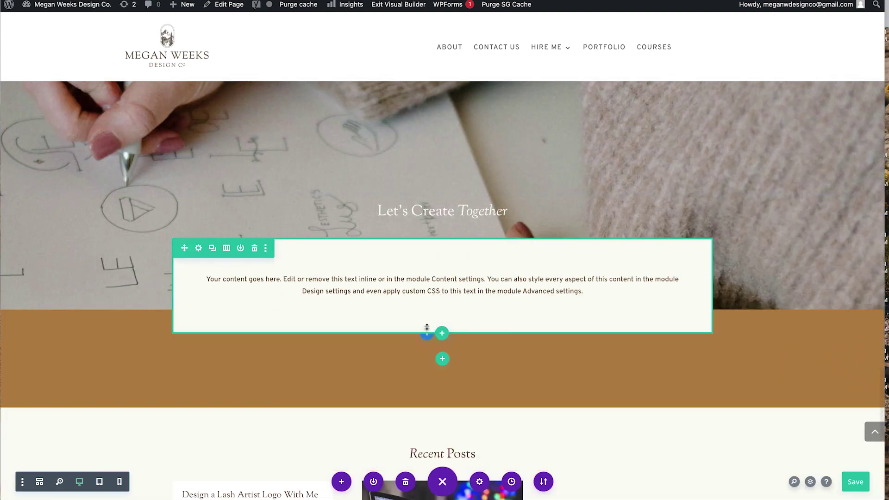
scroll(444, 277, "down", 2)
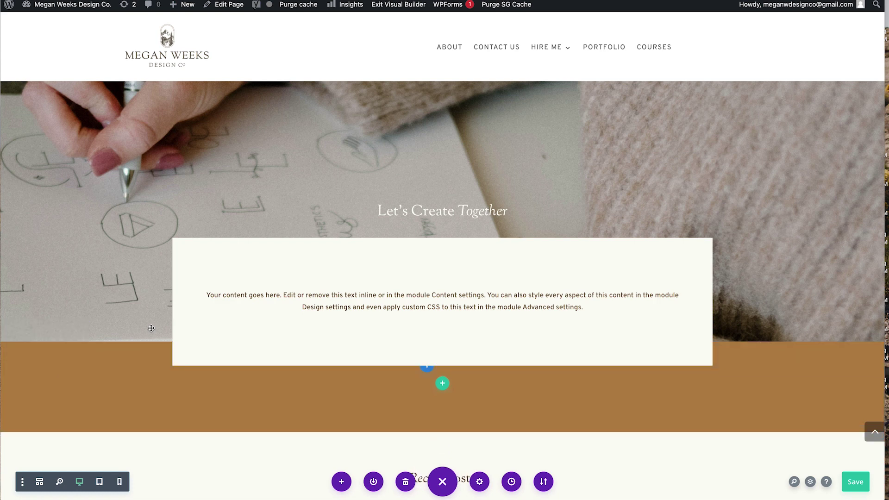
Step: Drag the hero section's top padding taller, try padding and margin values, then discard them
left_click_drag(151, 335, 153, 343)
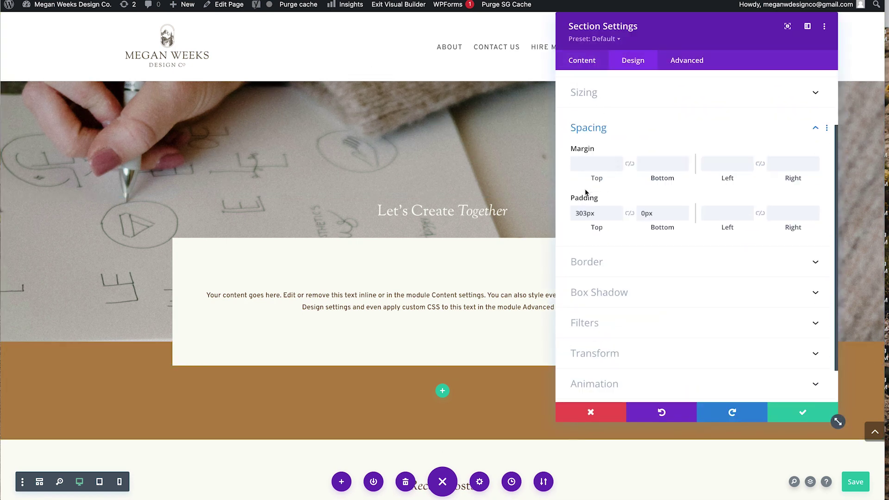
left_click(649, 171)
type("-10")
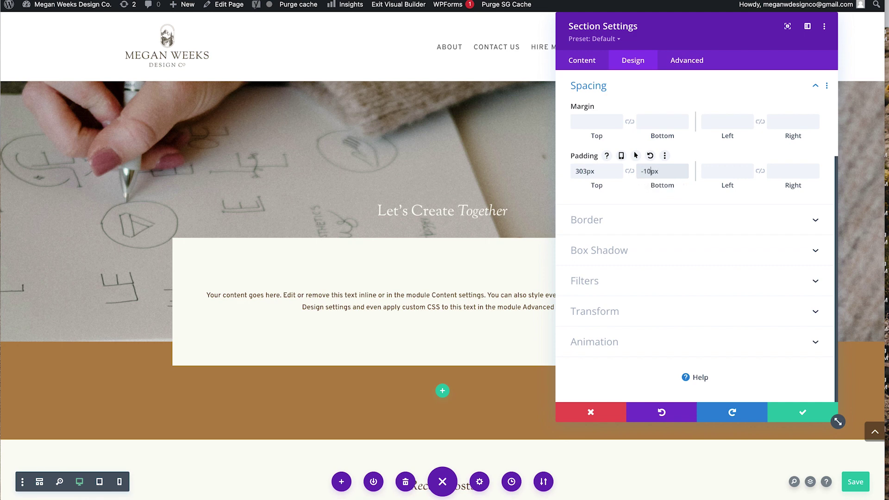
left_click(658, 123)
type("-10")
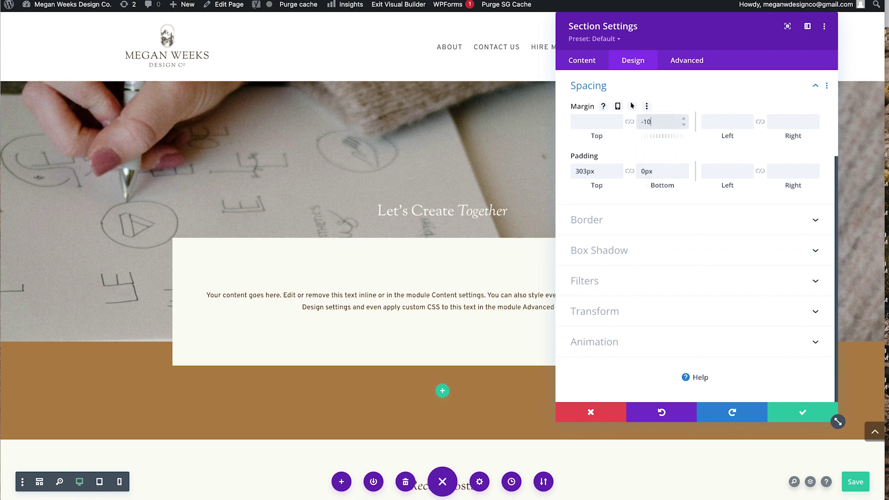
left_click(591, 411)
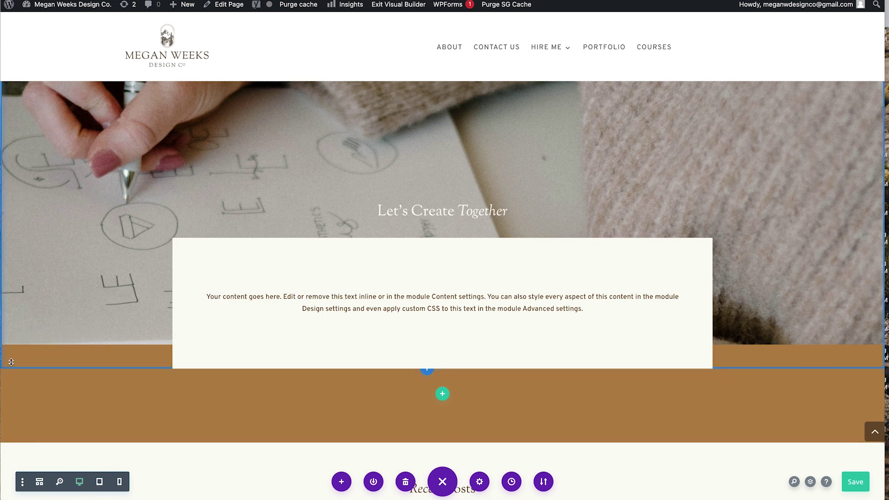
mouse_move(198, 250)
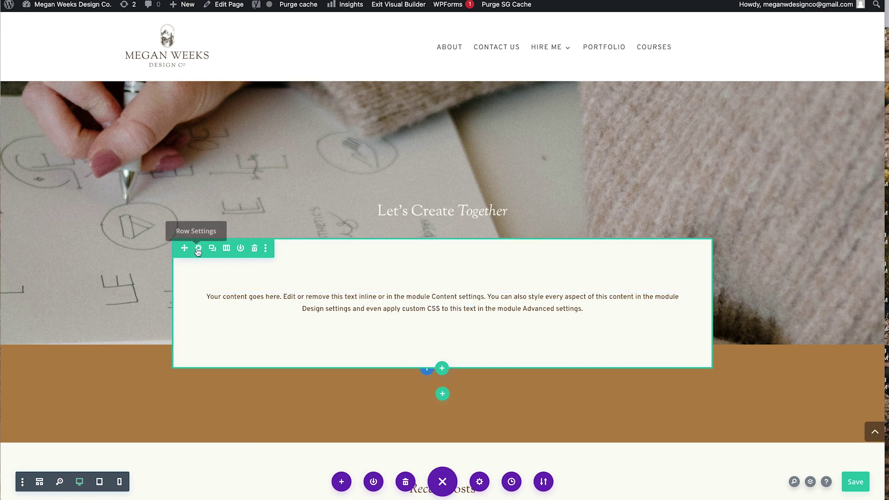
Step: Insert a three-column row with Text modules in the first and middle columns
left_click(443, 367)
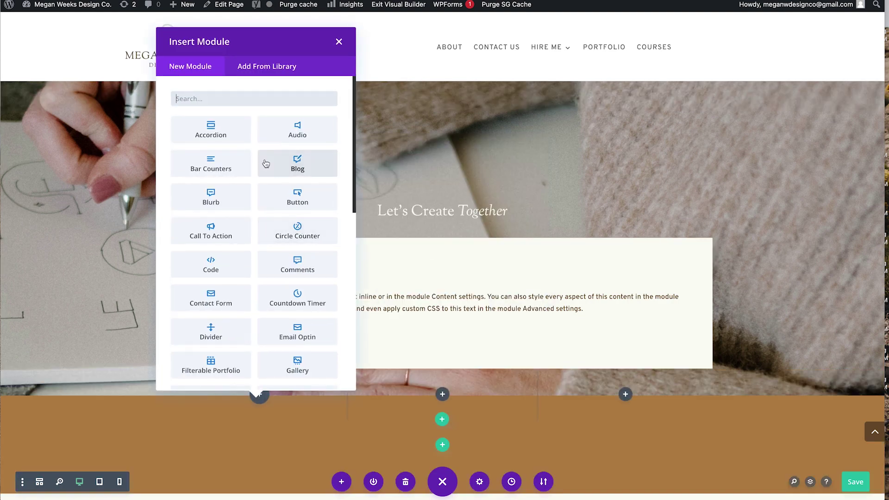
type("te")
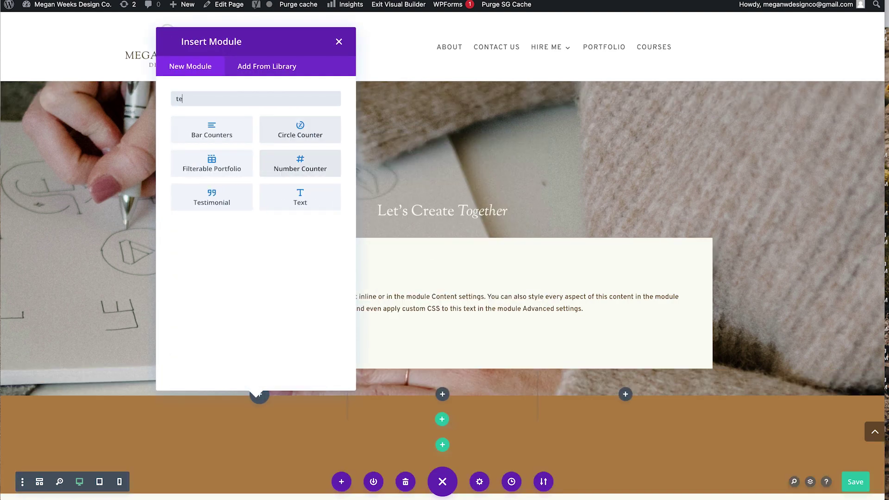
type("xt")
left_click(211, 129)
left_click(801, 408)
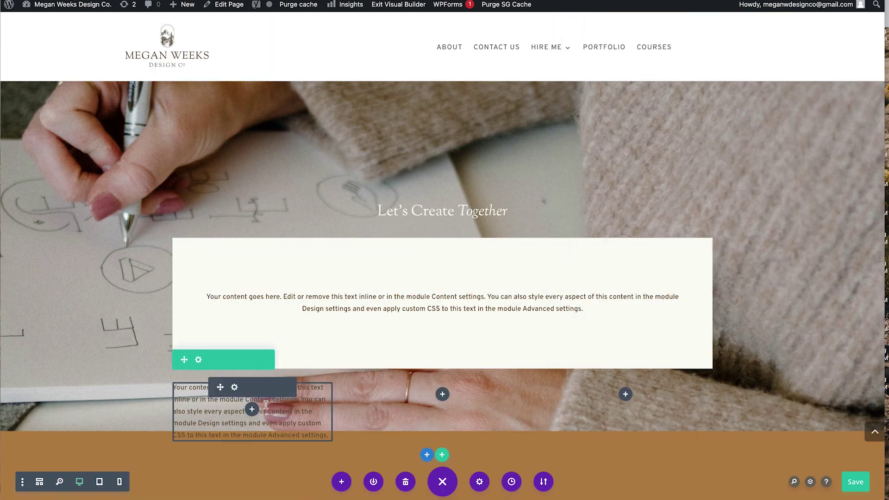
scroll(244, 390, "down", 3)
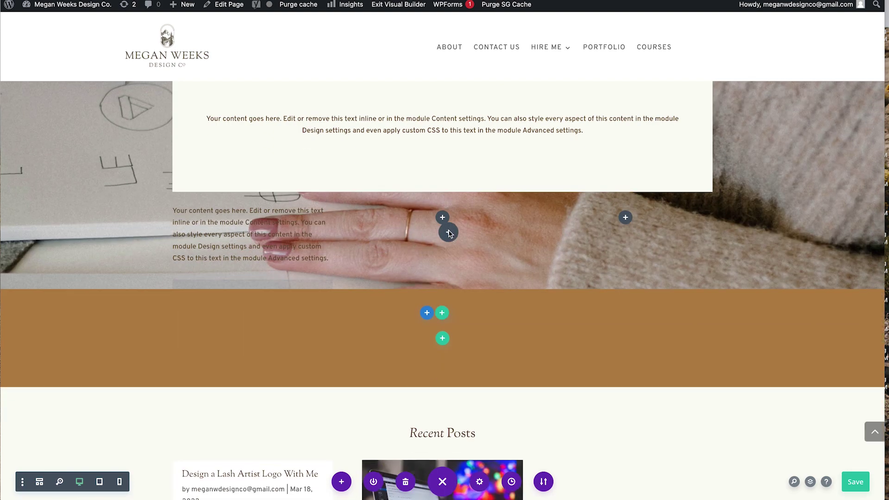
scroll(417, 278, "down", 3)
left_click(442, 210)
left_click(442, 226)
key("Escape")
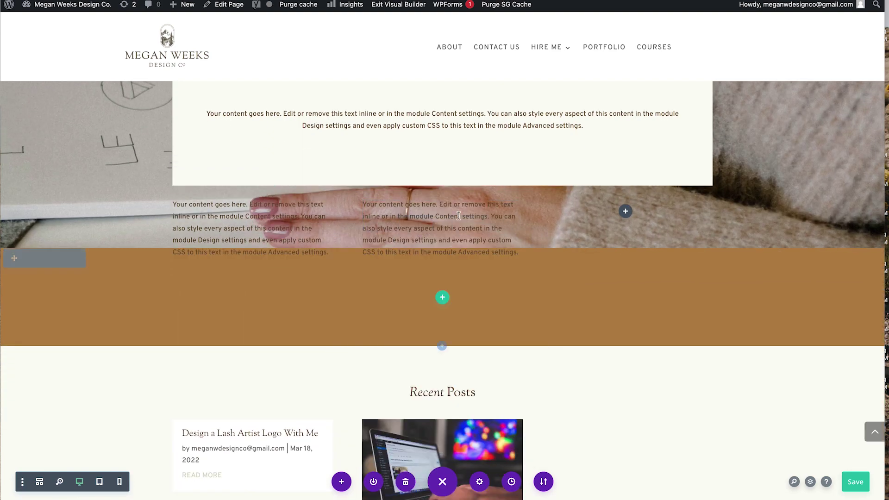
Step: Duplicate the middle text module into the third column and open the row's background settings
left_click(438, 204)
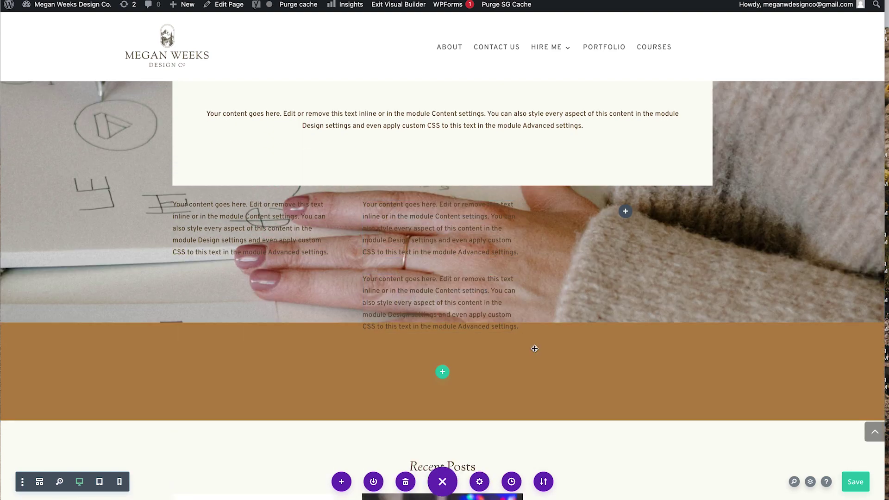
left_click_drag(428, 302, 629, 216)
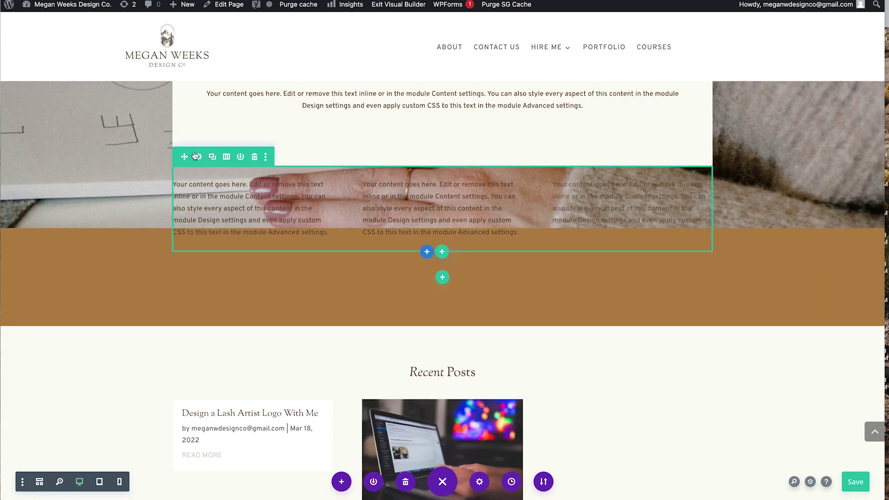
double_click(498, 223)
left_click(598, 312)
scroll(694, 278, "down", 3)
Step: Give the row a light background and 50px left and right padding
left_click(580, 281)
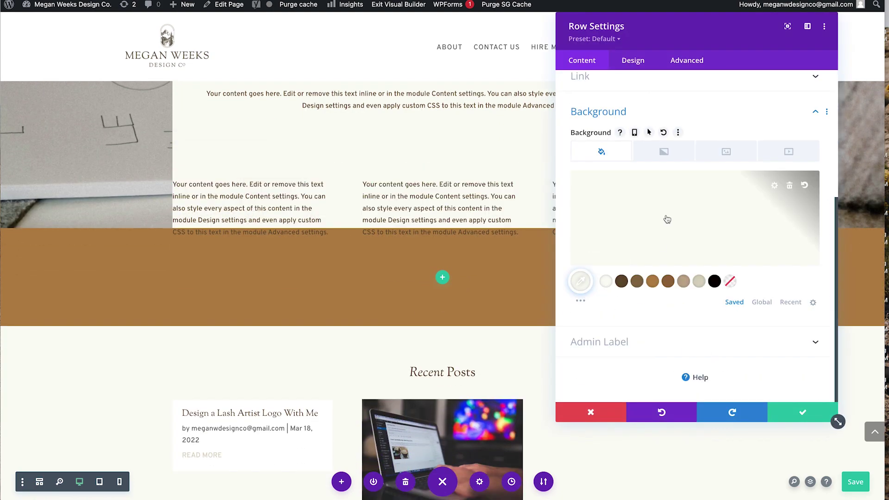
left_click(633, 61)
left_click(588, 135)
left_click(592, 172)
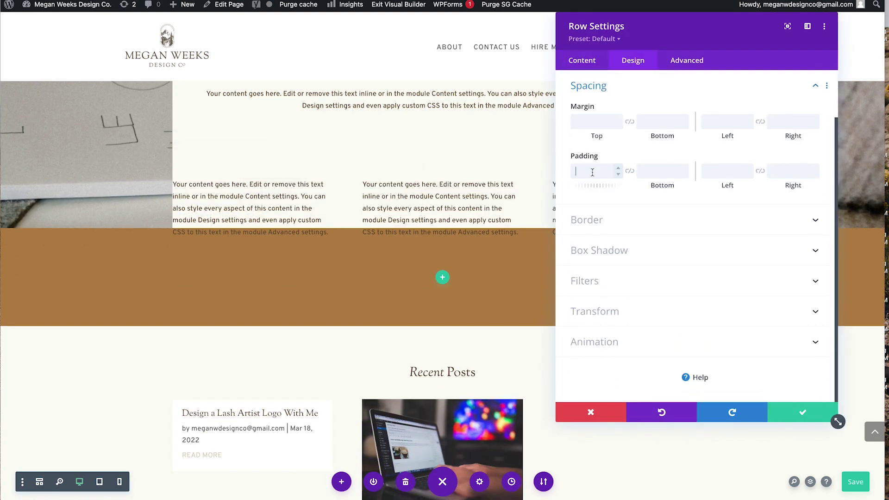
type("100")
left_click(629, 171)
type("px")
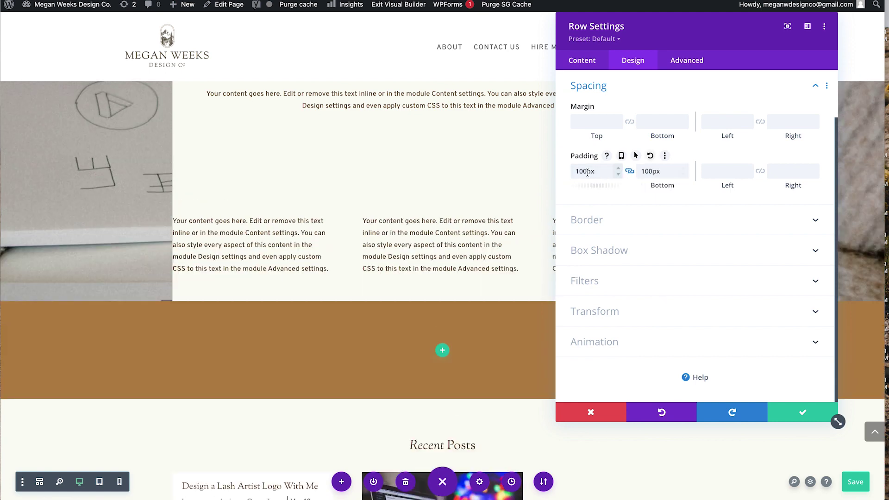
left_click(650, 155)
left_click(721, 171)
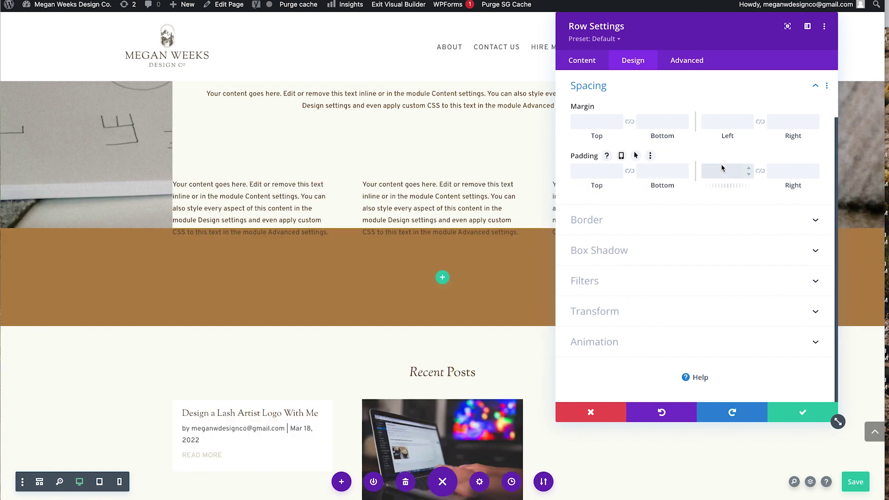
type("50")
left_click(760, 171)
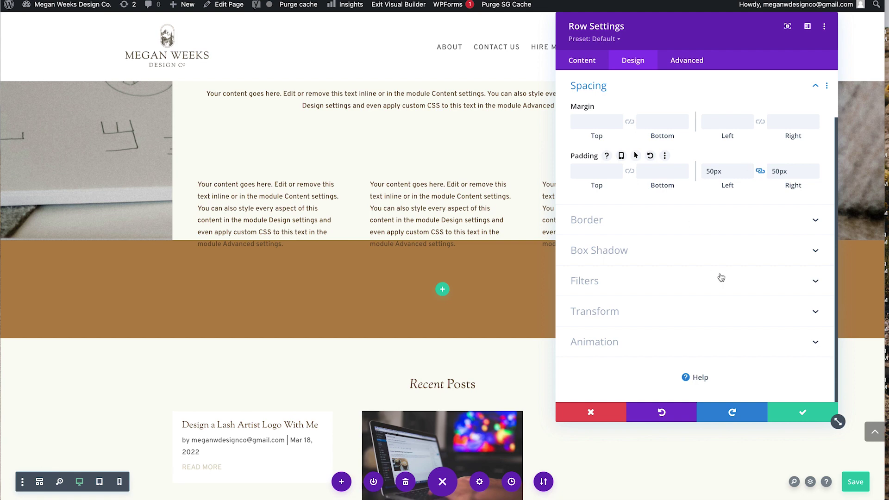
left_click(803, 412)
scroll(445, 279, "up", 5)
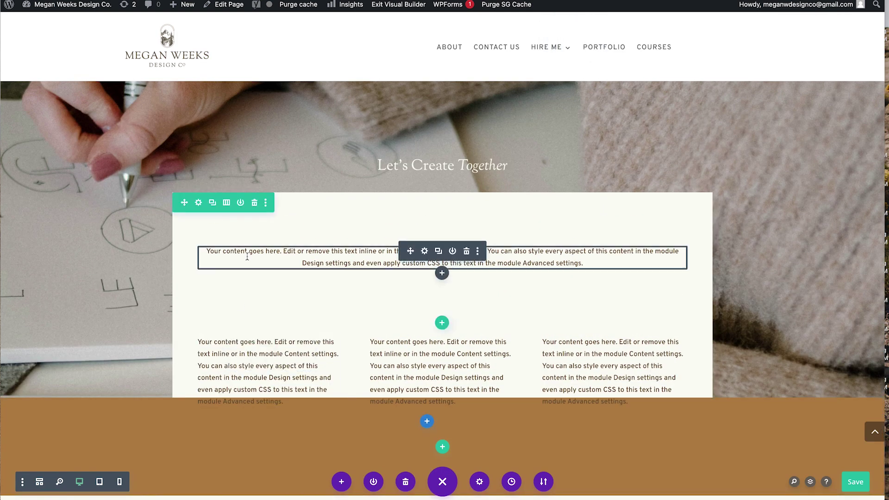
Step: Delete the original text module, add about 47px top padding, and set the row's z-index to 200
left_click(254, 202)
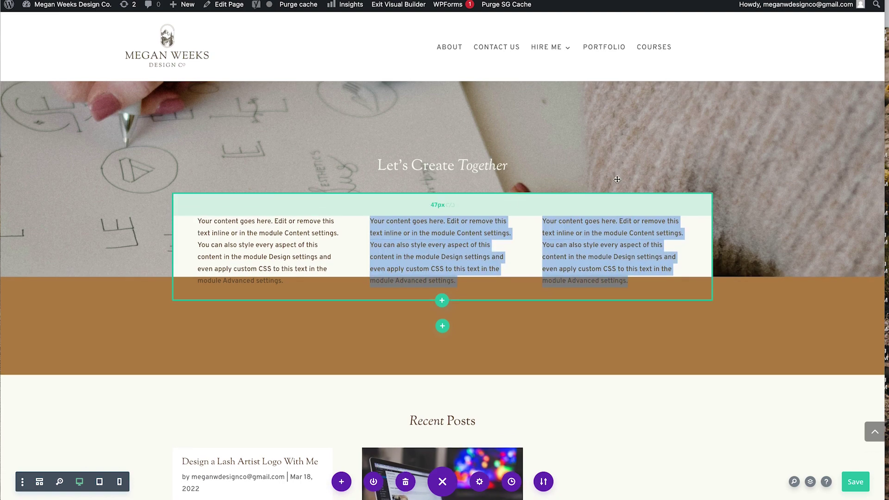
left_click_drag(469, 196, 470, 262)
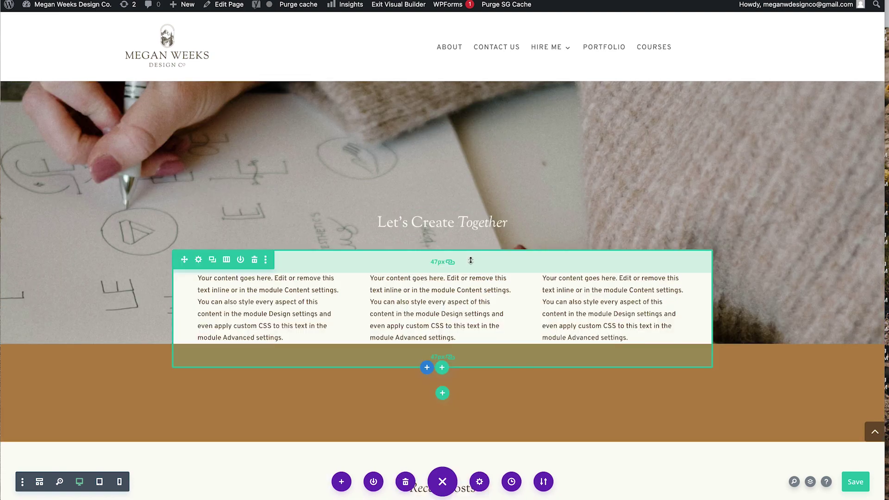
scroll(469, 262, "down", 3)
left_click(198, 120)
left_click(680, 66)
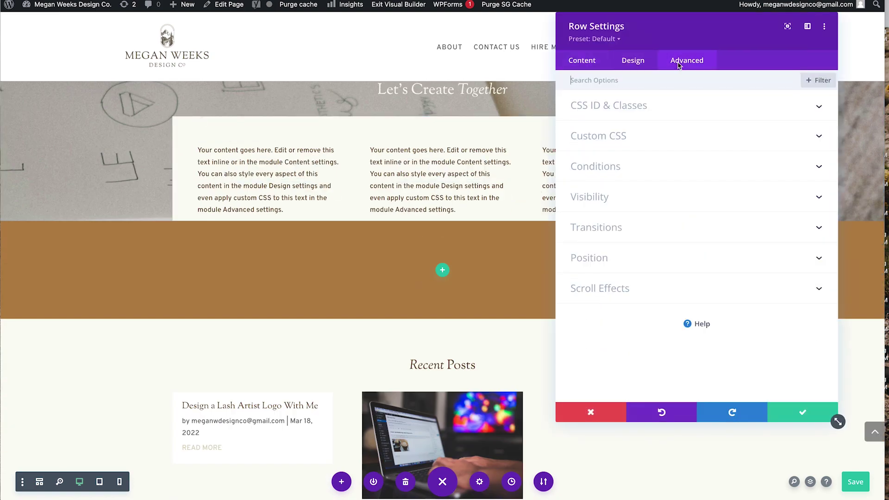
left_click(591, 257)
left_click_drag(650, 358, 655, 360)
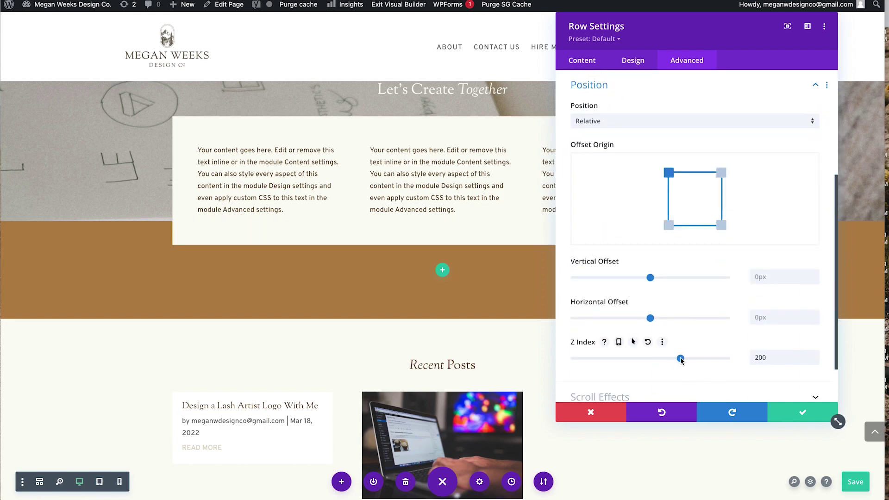
left_click(803, 412)
scroll(638, 209, "up", 15)
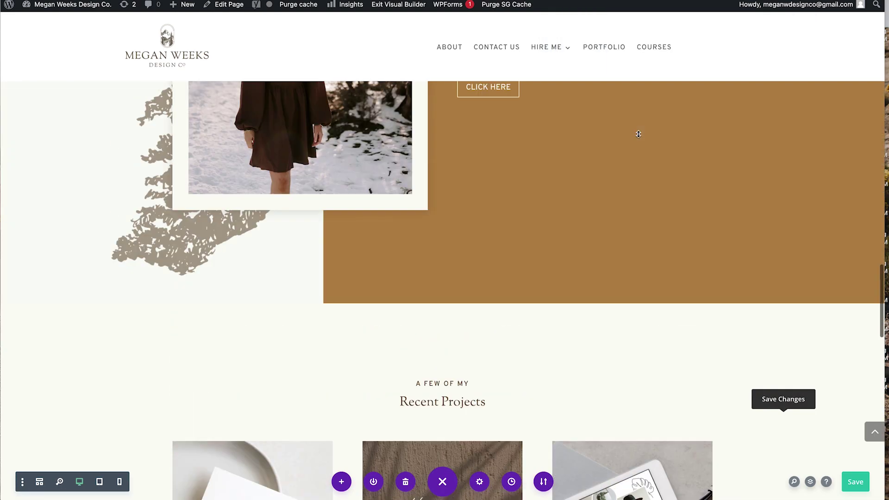
scroll(638, 144, "up", 15)
scroll(639, 144, "down", 10)
scroll(639, 144, "down", 10)
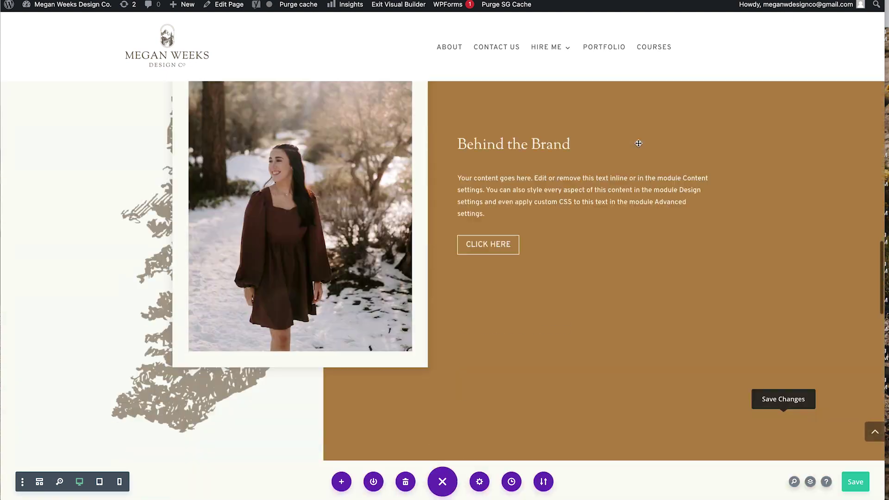
scroll(638, 144, "down", 10)
scroll(638, 144, "down", 10)
mouse_move(269, 290)
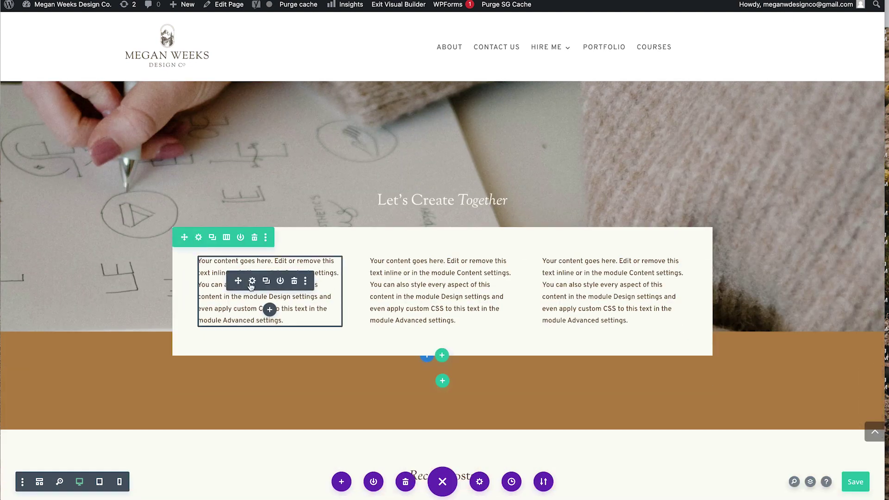
Step: Make the first column's Brand Design text a centred Heading 3
left_click(251, 281)
key("ctrl+a")
type("Brand Design")
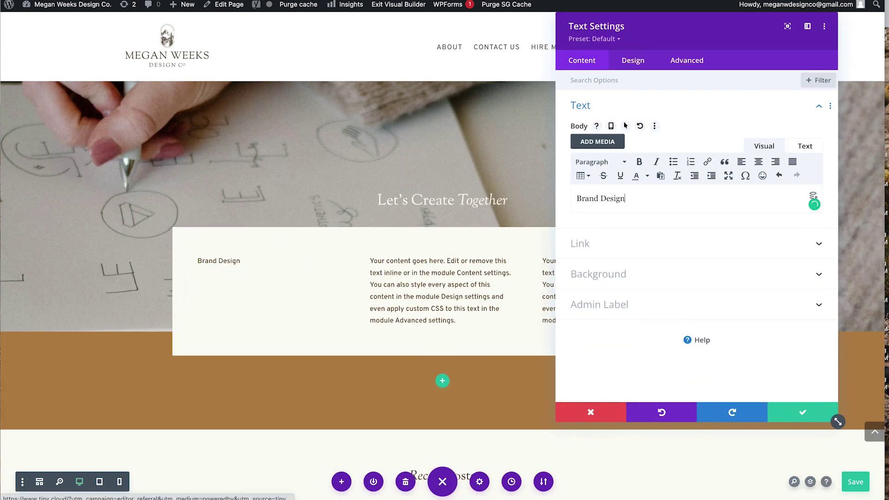
double_click(601, 198)
left_click(601, 162)
left_click(609, 243)
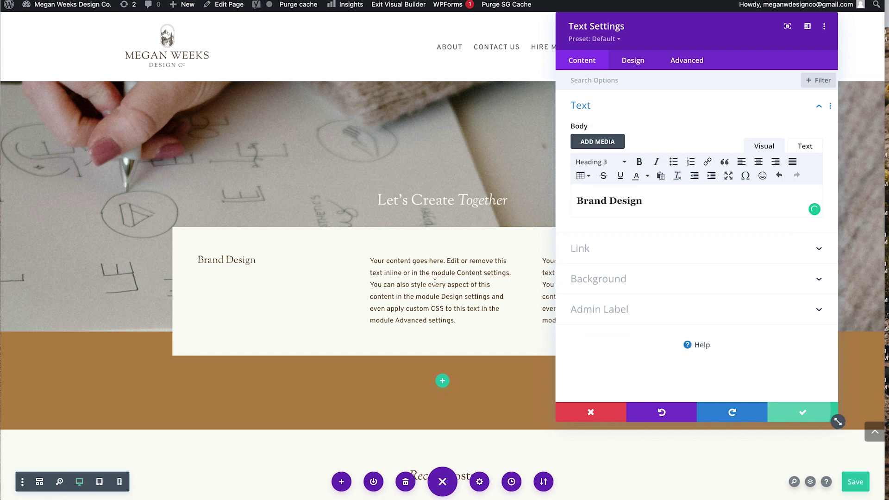
left_click(802, 413)
left_click(251, 261)
double_click(601, 198)
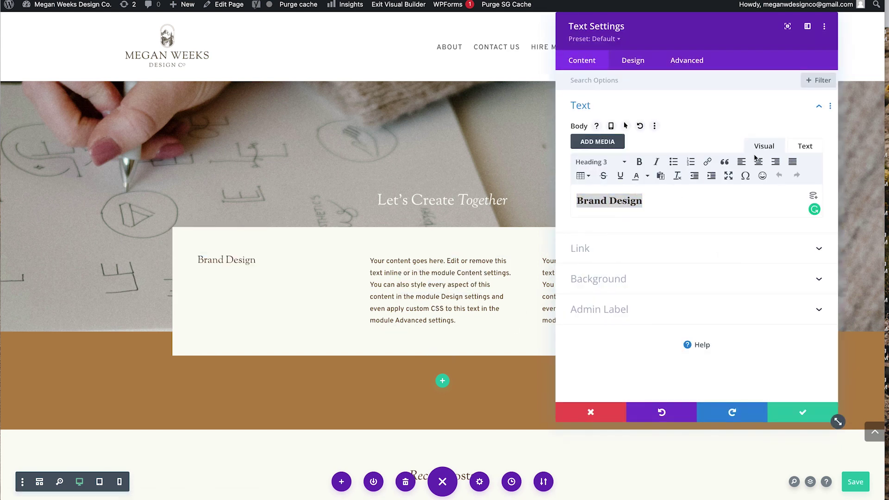
left_click(759, 162)
left_click(803, 412)
mouse_move(442, 290)
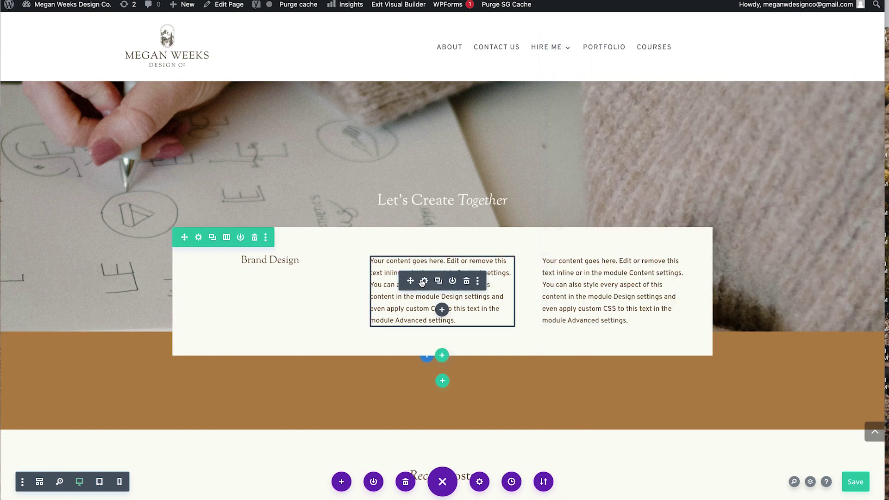
Step: Make the middle column's Website Design text a centred Heading 3
left_click(423, 282)
triple_click(640, 201)
type("Website Design")
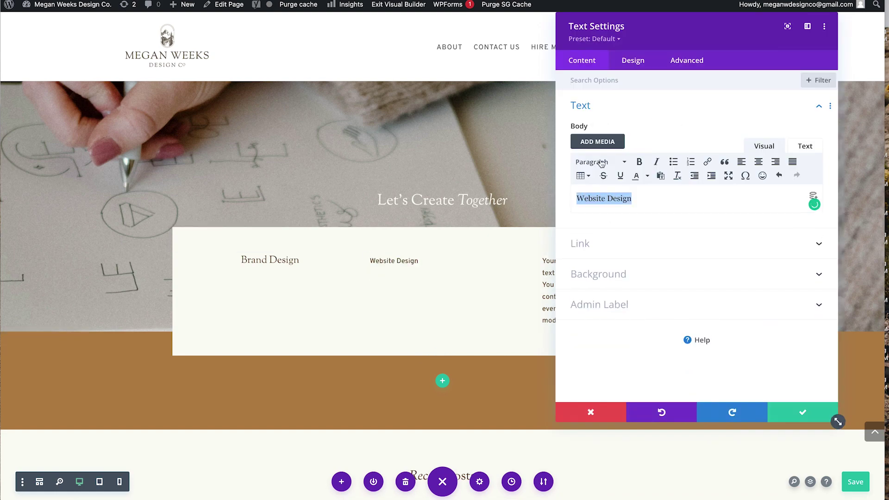
left_click(601, 162)
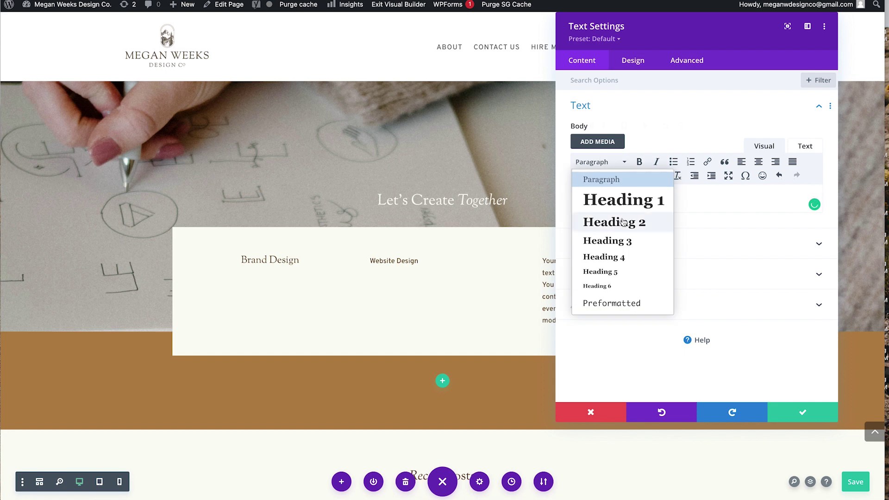
left_click(607, 222)
left_click(601, 162)
left_click(610, 241)
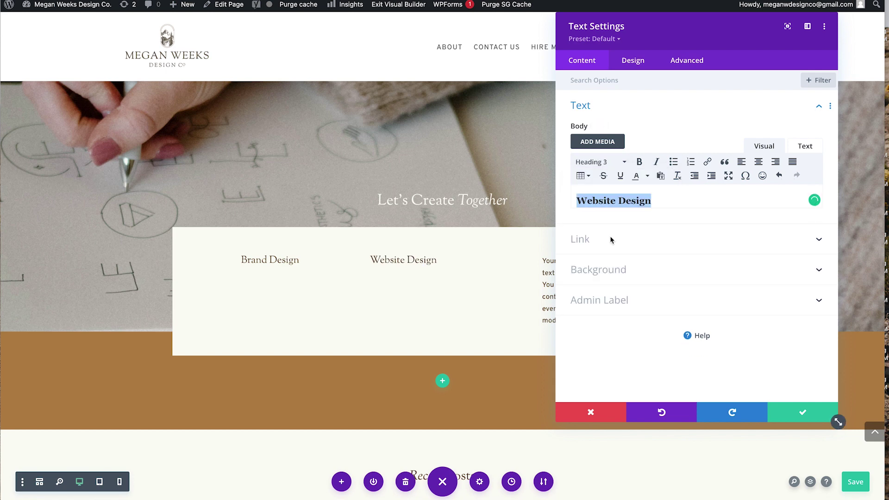
left_click(758, 162)
left_click(802, 412)
Step: Retitle the third column 'Brand + Web Design' and rename the middle heading 'Web Design'
left_click(594, 281)
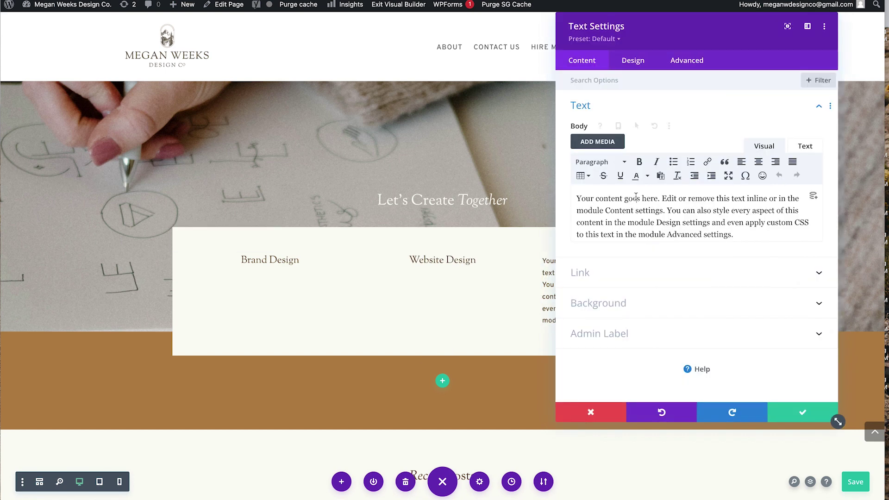
triple_click(639, 201)
type("Brand + Web Design")
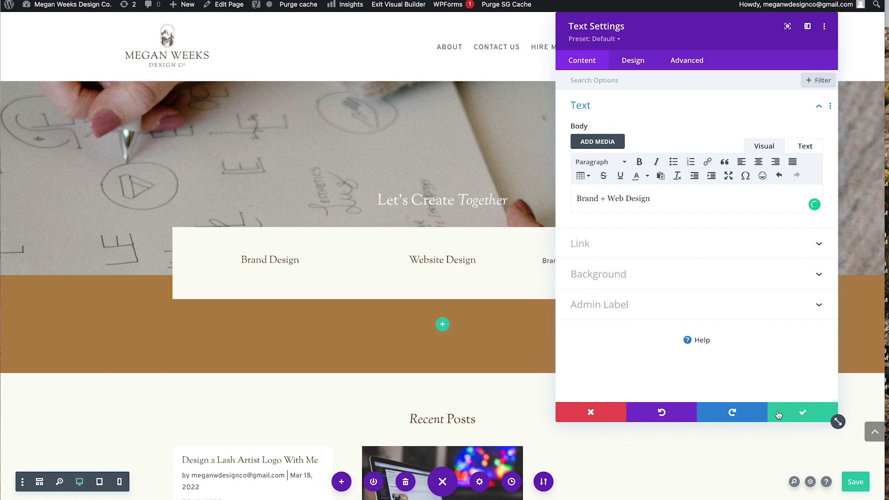
left_click(779, 414)
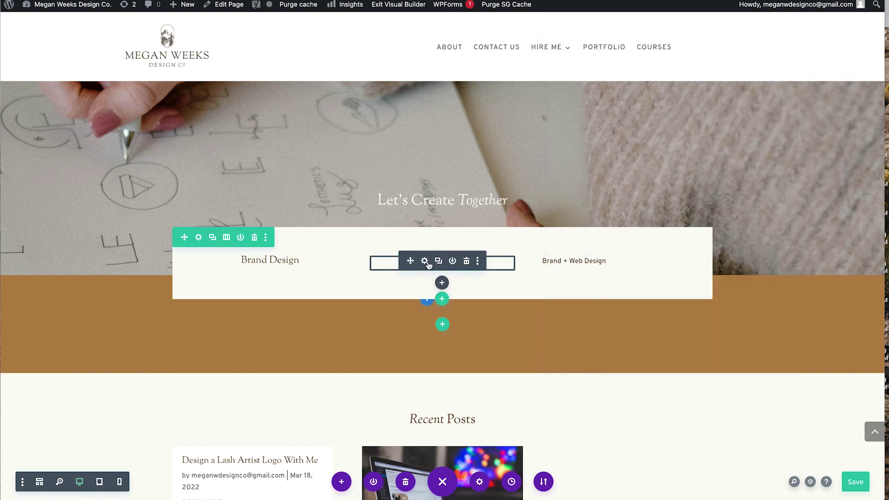
left_click(442, 260)
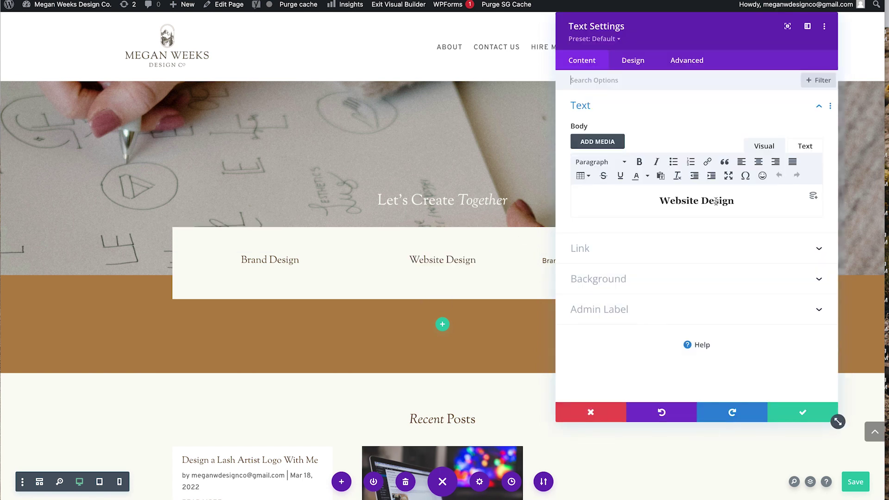
left_click(783, 412)
left_click(612, 282)
Step: Replace the placeholder with a centred branding paragraph and copy it under Web Design
triple_click(623, 202)
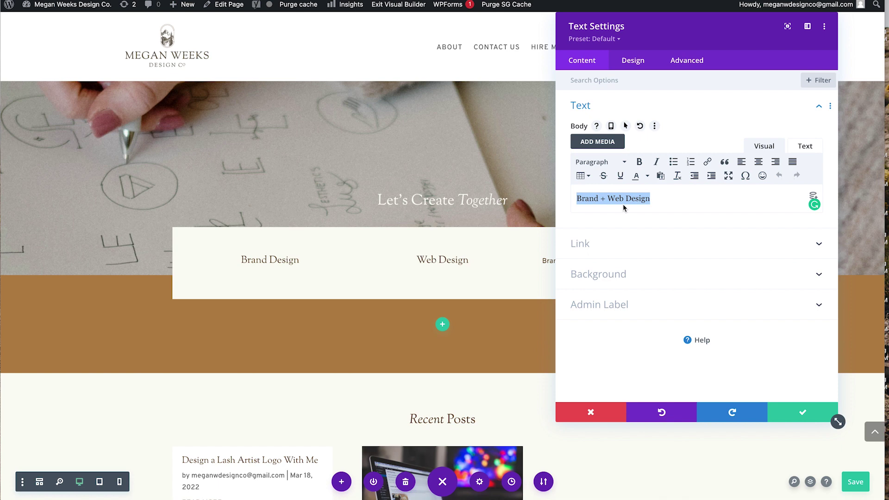
type("Branding is the heart and soul of your business. I")
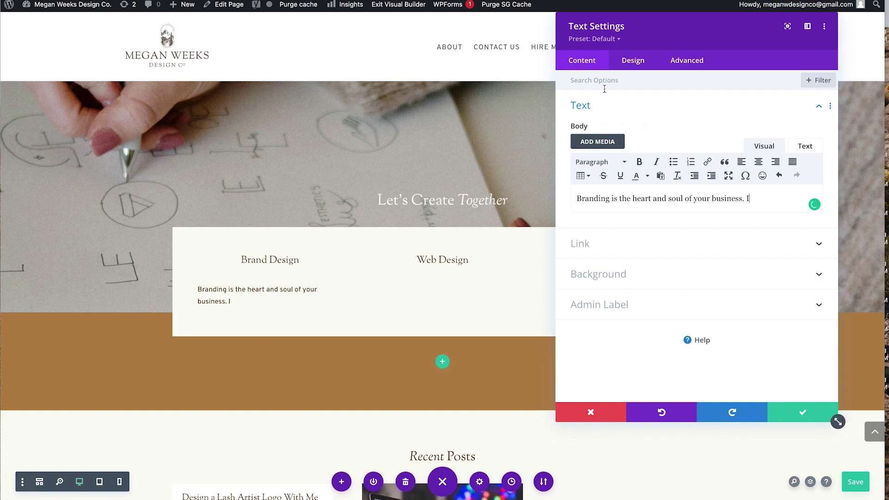
type("To attract your ideal audience, you need a strong and beautiful brand. I design custom brands to help clients sell their products or services better by giving them an unforgettable look that speaks volumes about who they are as people!")
key("ctrl+a")
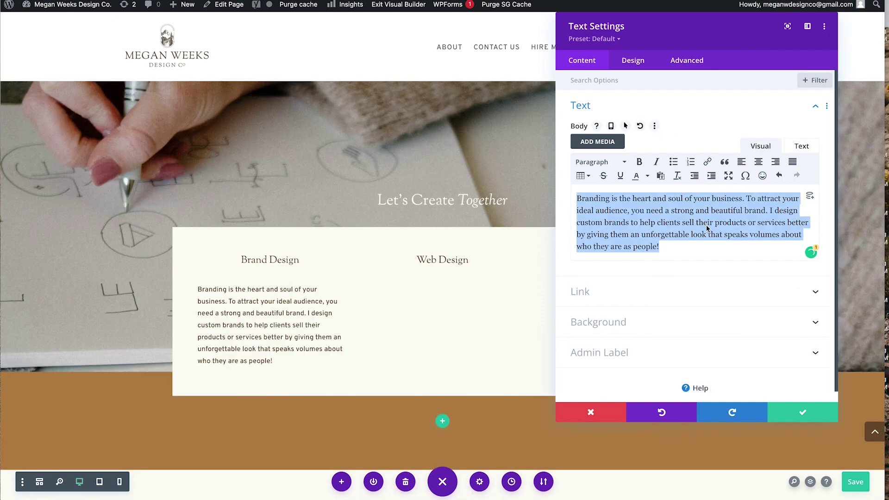
type("To attract your ideal audience, you need a strong and beautiful brand. I design custom brands to help clients sell their products or services better by giving them an unforgettable look that speaks volumes about who they are as people!")
key("ctrl+a")
key("alt+shift+c")
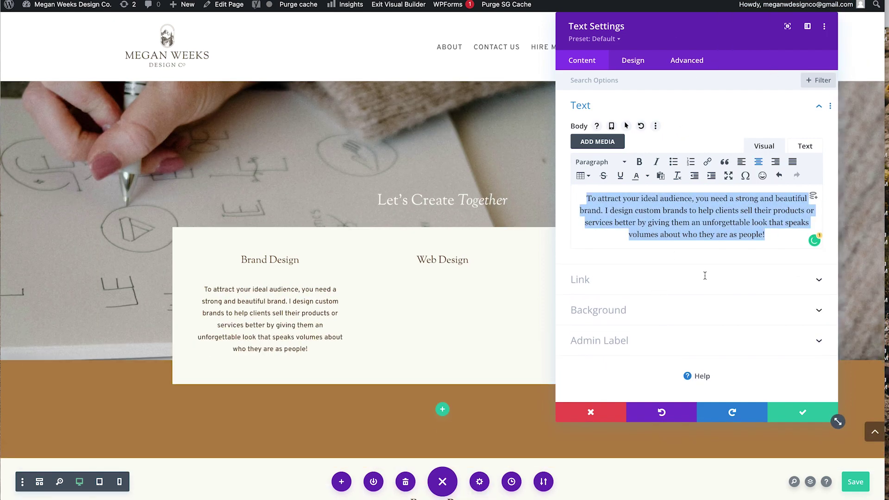
left_click(802, 412)
left_click(269, 316)
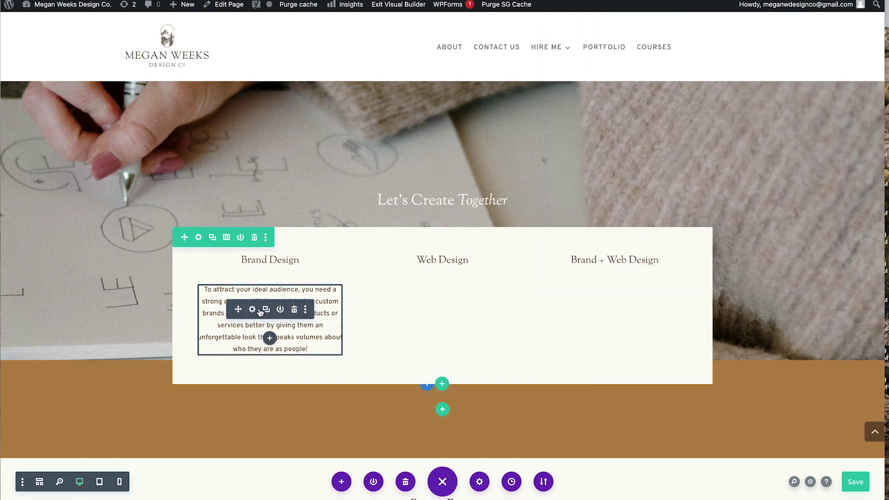
left_click_drag(239, 394, 441, 267)
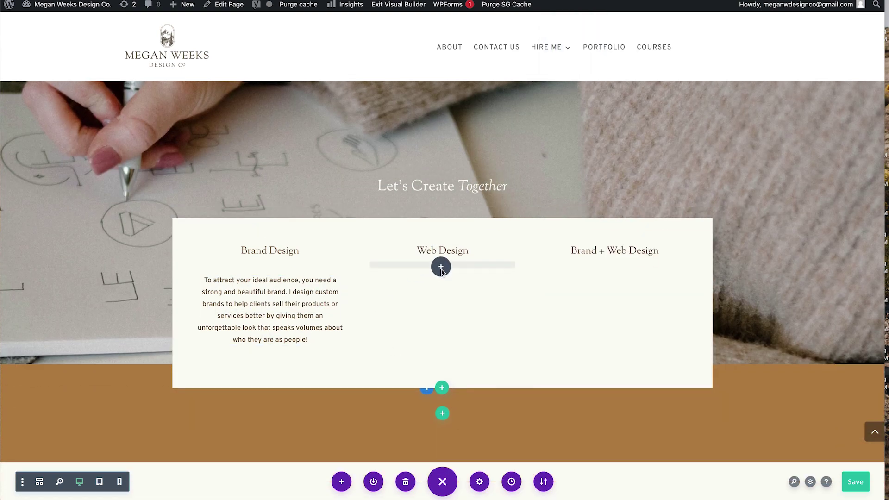
Step: Duplicate the Brand Design heading as a 12px Heading 5 'NO. 1' label
left_click(265, 242)
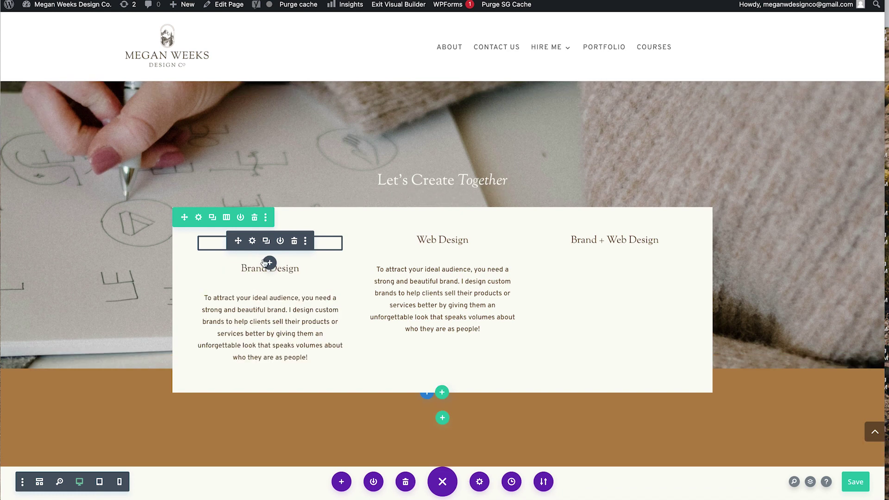
left_click(254, 241)
double_click(708, 200)
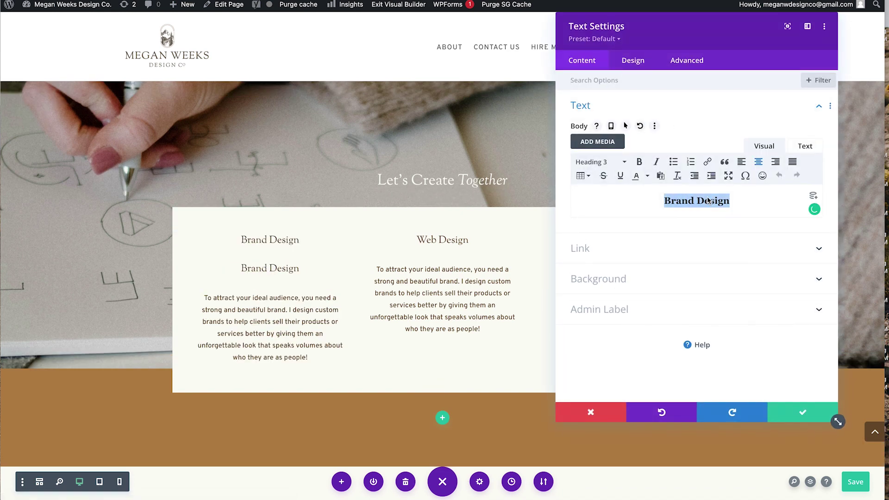
type("no. 1")
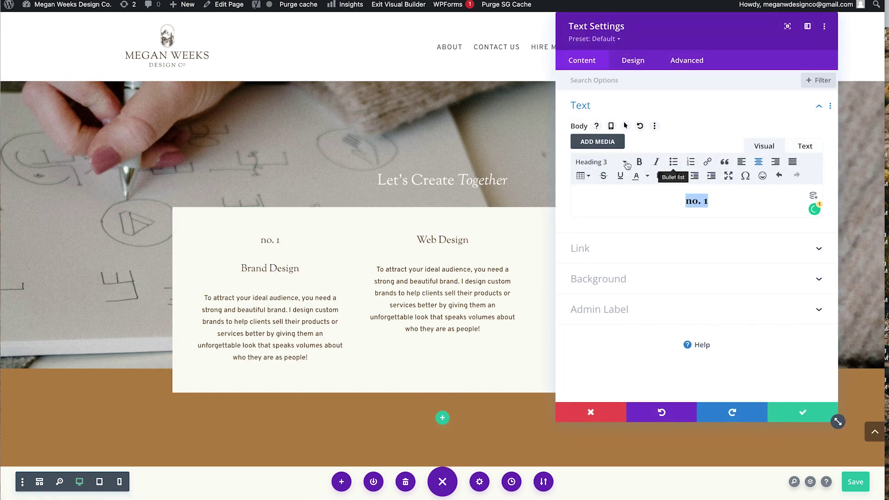
left_click(622, 161)
left_click(598, 258)
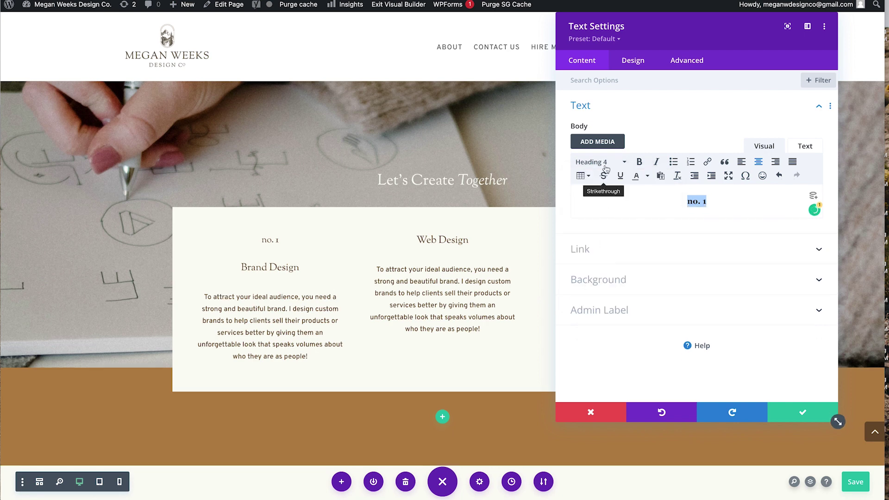
left_click(601, 162)
left_click(600, 271)
left_click(622, 60)
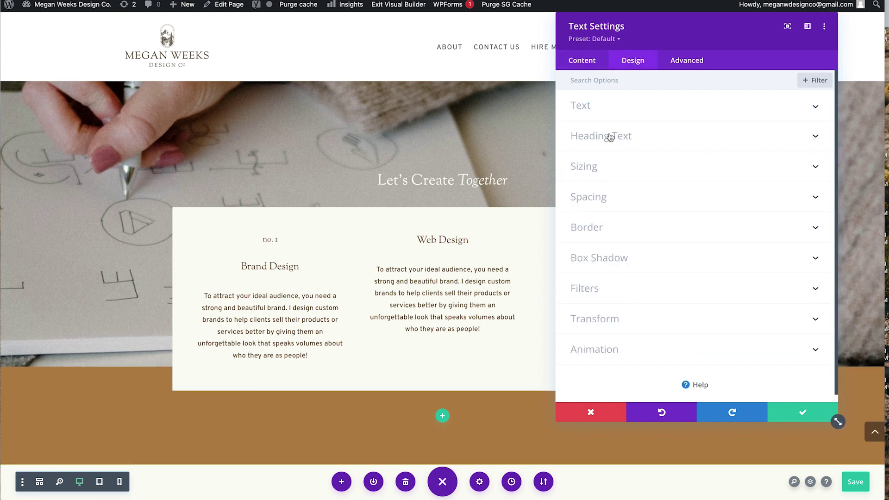
left_click(609, 135)
mouse_move(626, 144)
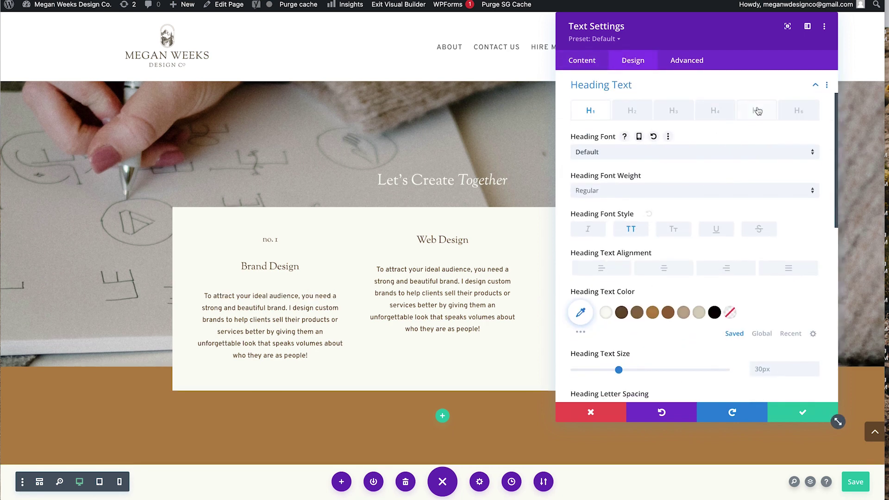
left_click(758, 110)
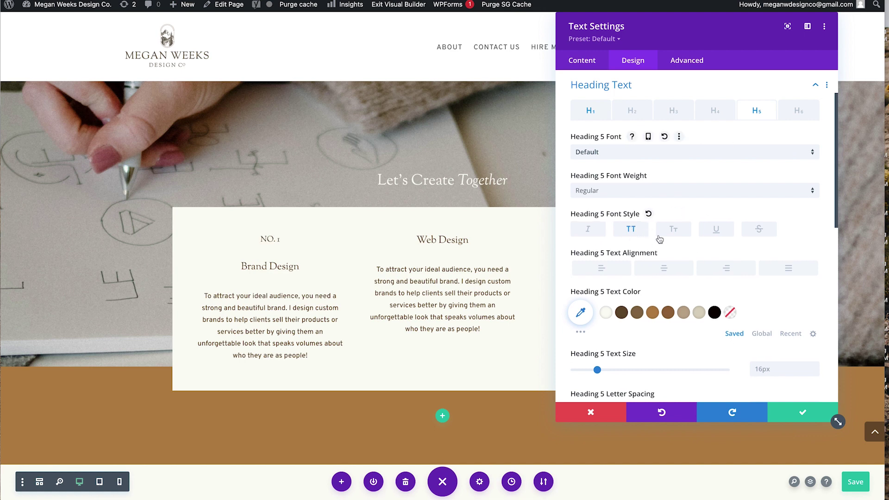
left_click(816, 372)
left_click(815, 373)
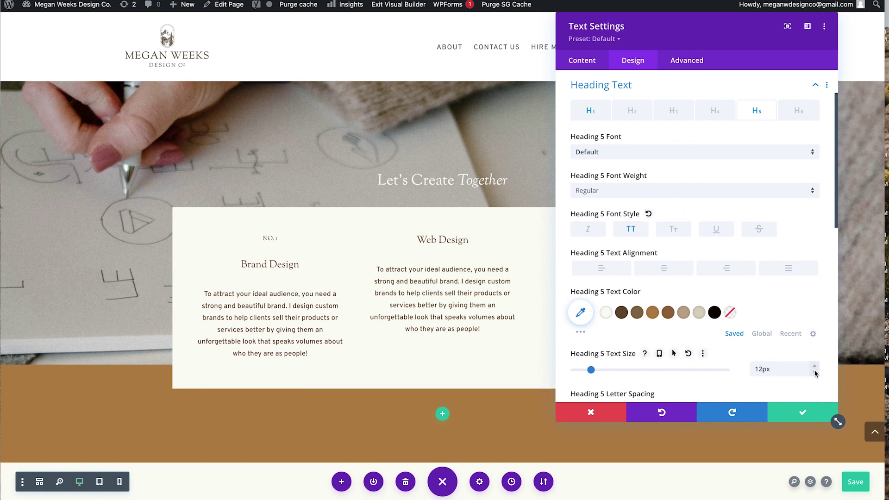
left_click(802, 412)
mouse_move(439, 226)
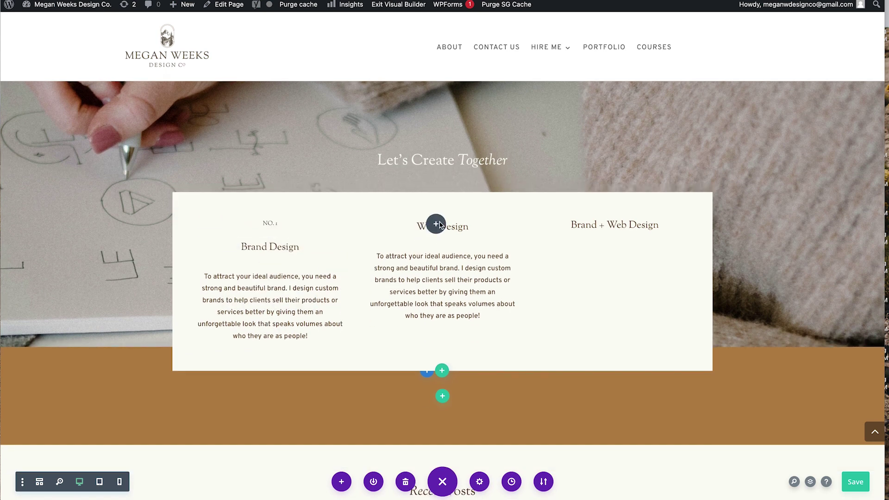
Step: Paste the label above Web Design as 'NO. 2', remove the blank module, and paste another copy into column three
key("ctrl+v")
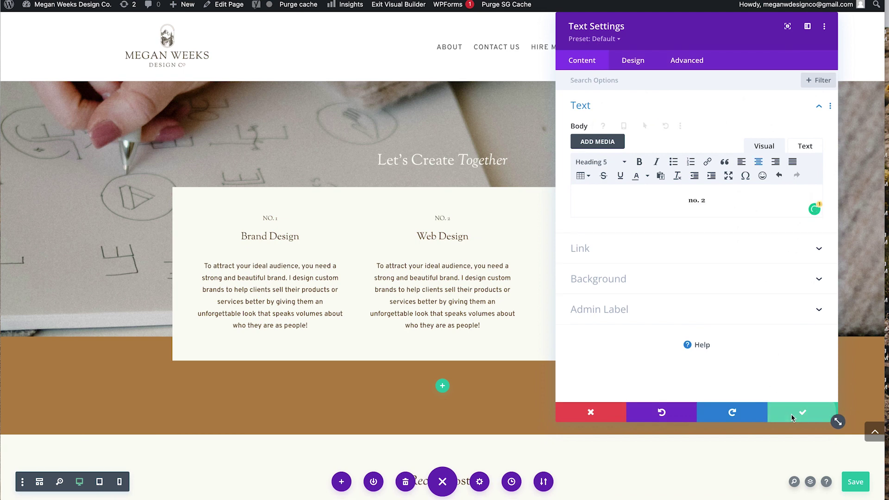
left_click(803, 412)
mouse_move(443, 255)
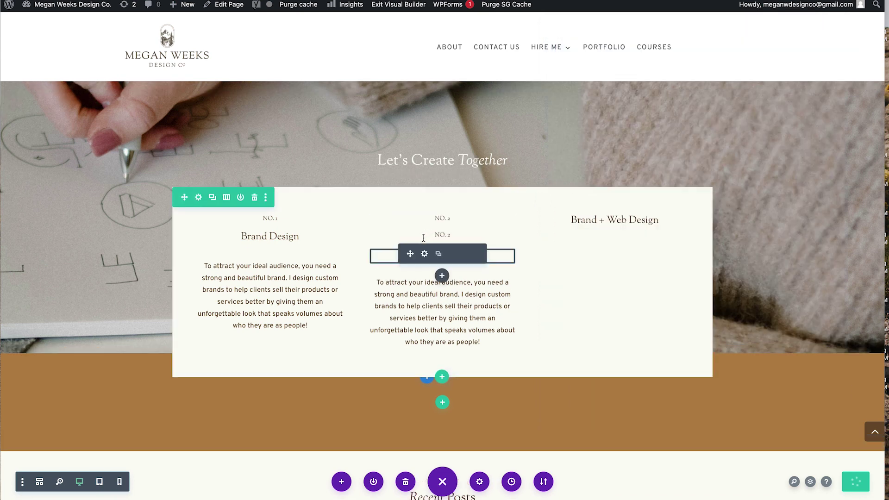
key("Delete")
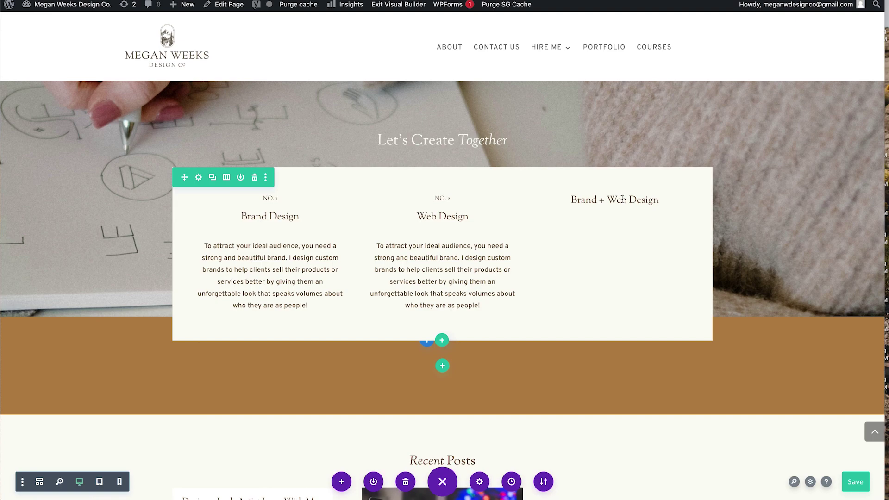
key("ctrl+v")
double_click(612, 201)
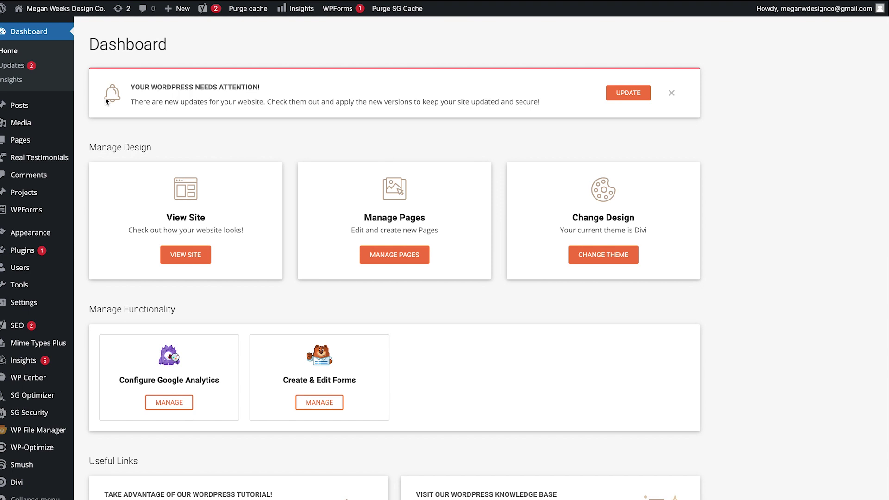
mouse_move(29, 413)
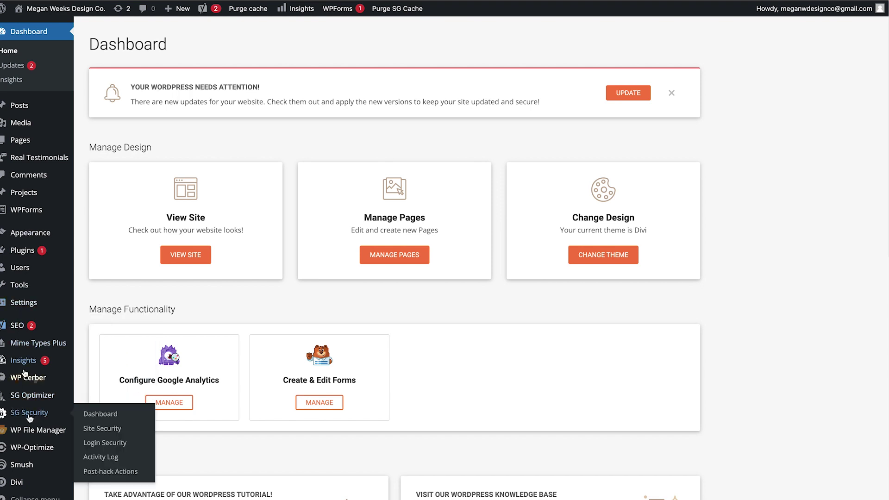
Step: Open the lash artist logo post and browse wild thing artistry images for its featured image
left_click(19, 106)
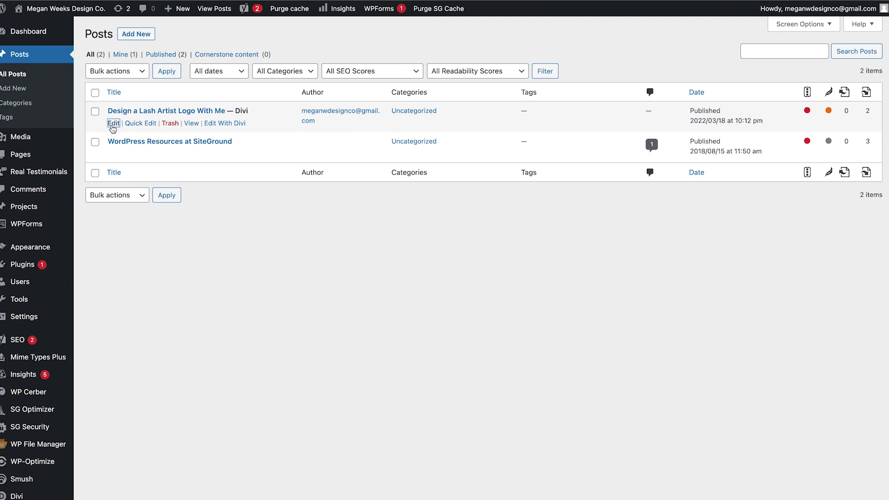
left_click(113, 123)
scroll(688, 253, "down", 5)
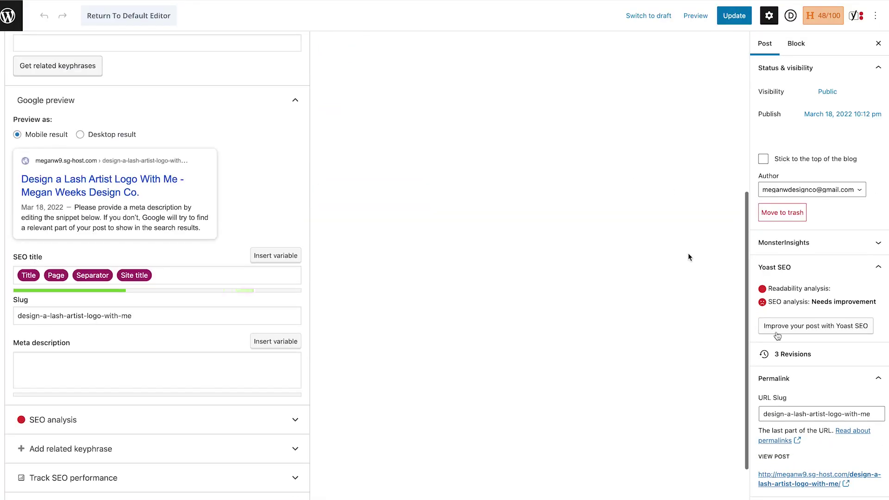
scroll(860, 323, "down", 2)
left_click(812, 202)
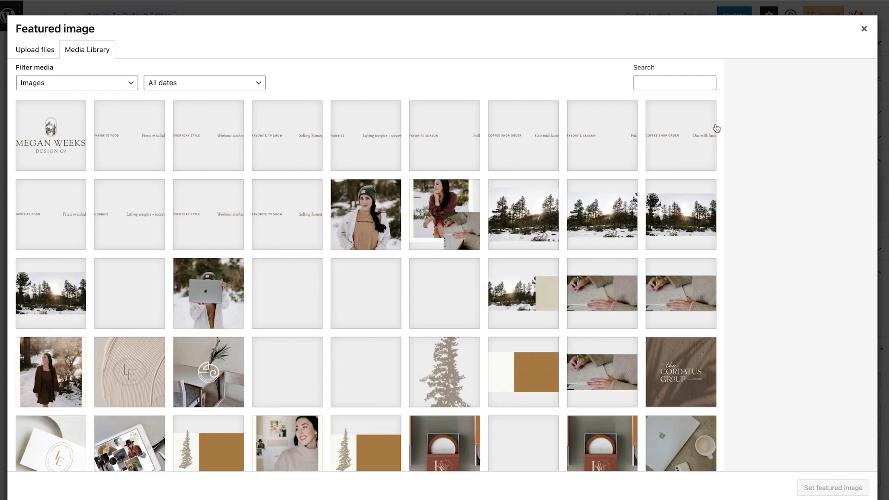
scroll(591, 307, "down", 5)
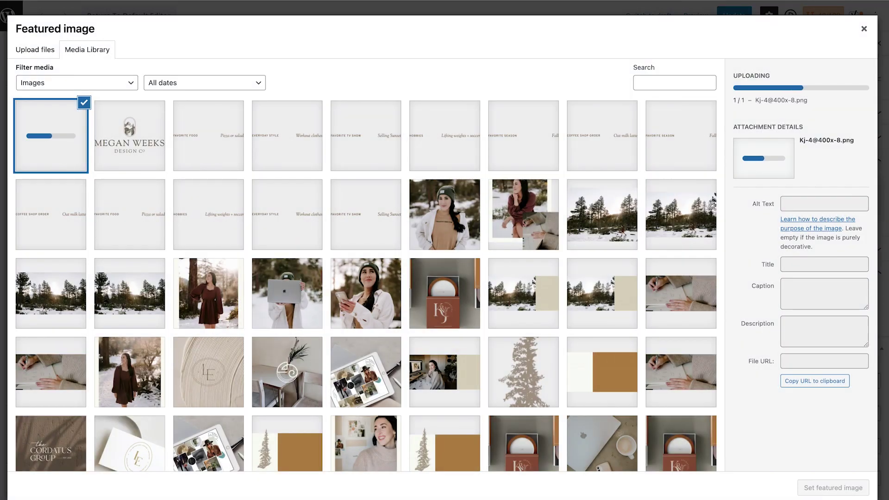
left_click(14, 209)
left_click(111, 205)
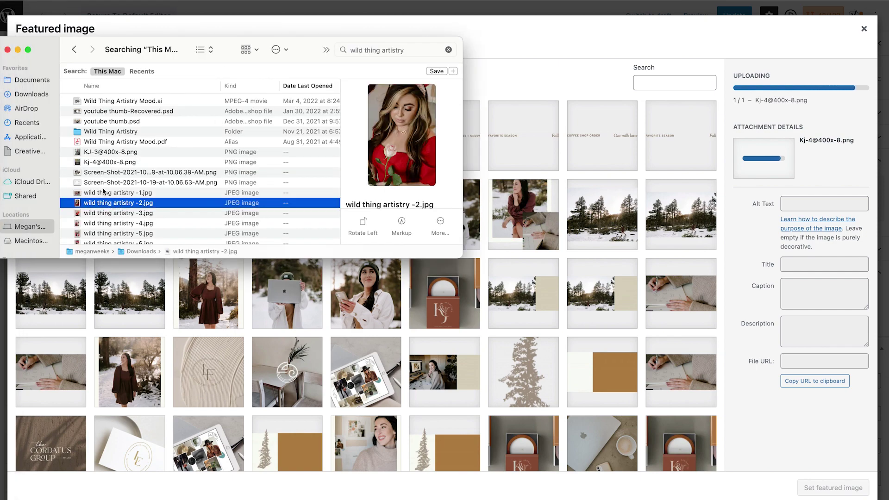
left_click(103, 185)
scroll(101, 190, "down", 4)
scroll(90, 125, "down", 3)
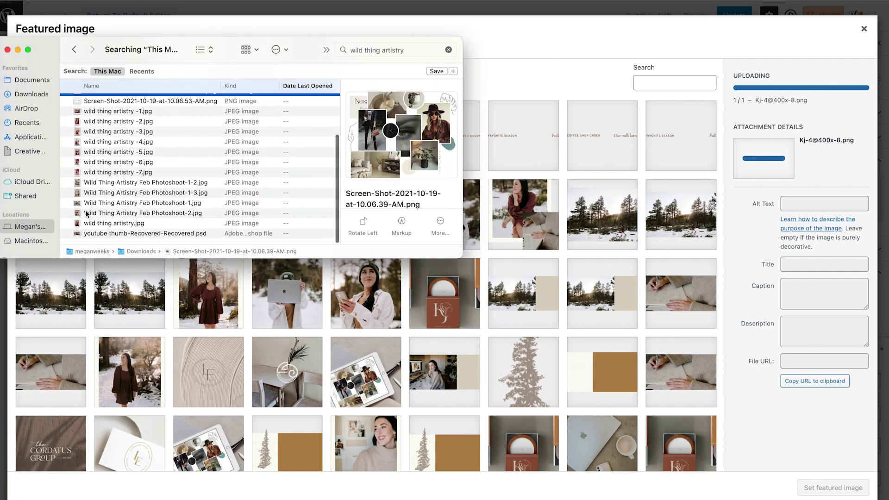
Step: Set a Wild Thing Artistry image as the featured image, update the post, and return to the posts list
left_click(91, 233)
scroll(92, 139, "up", 4)
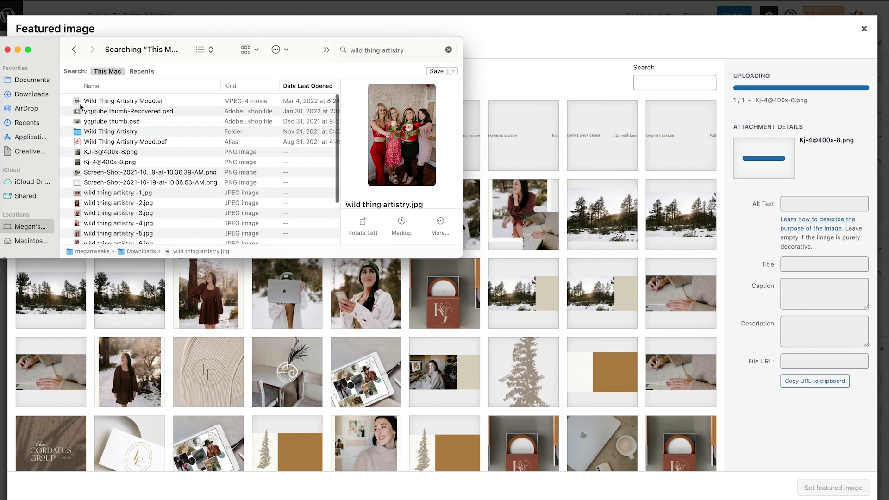
left_click(7, 49)
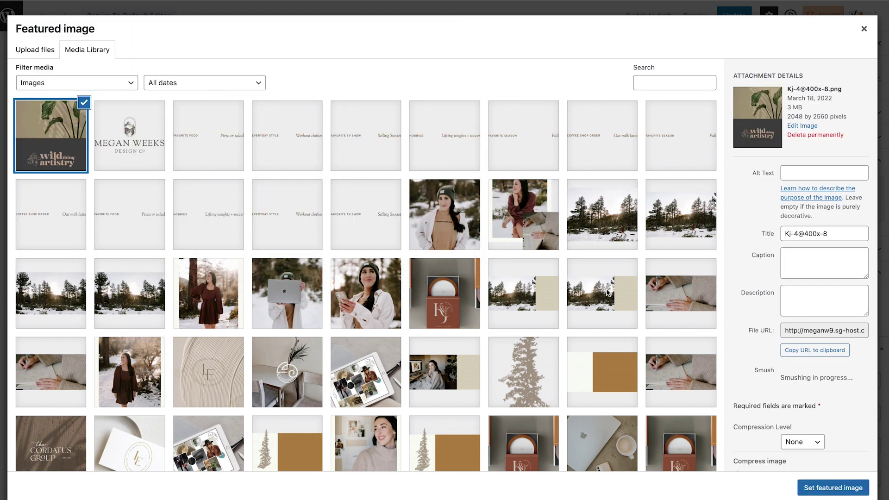
left_click(833, 487)
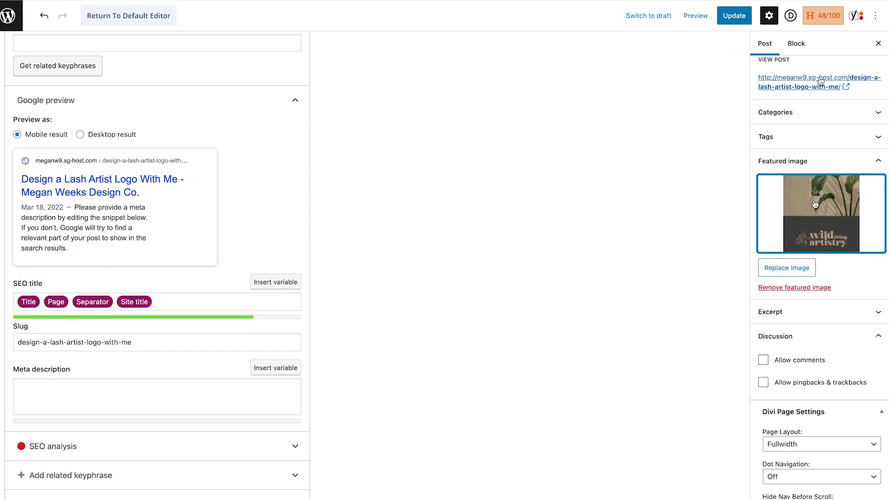
left_click(734, 15)
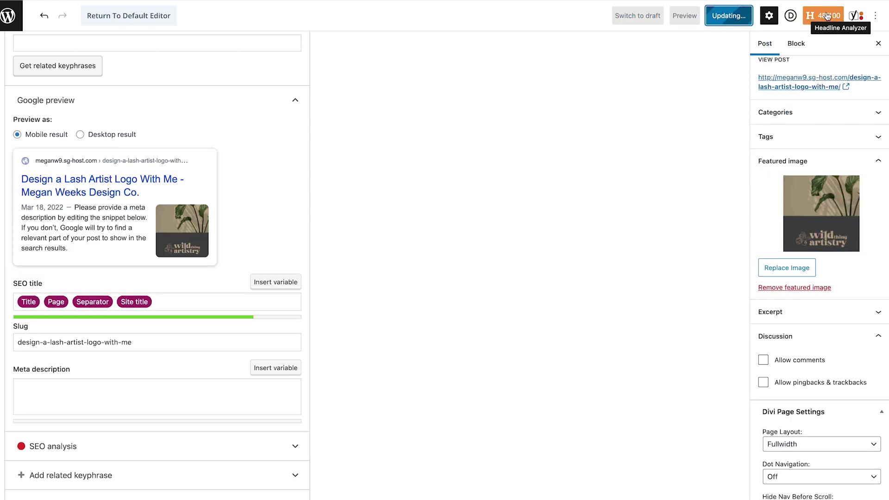
scroll(428, 166, "up", 10)
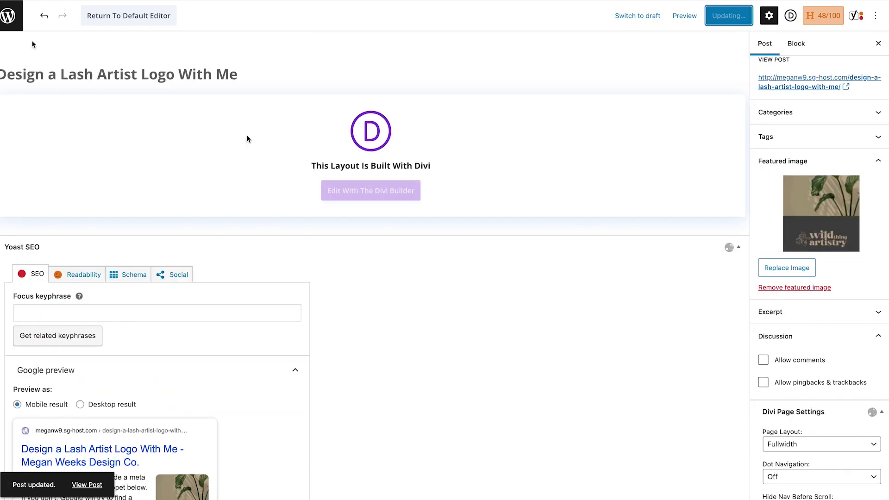
left_click(12, 17)
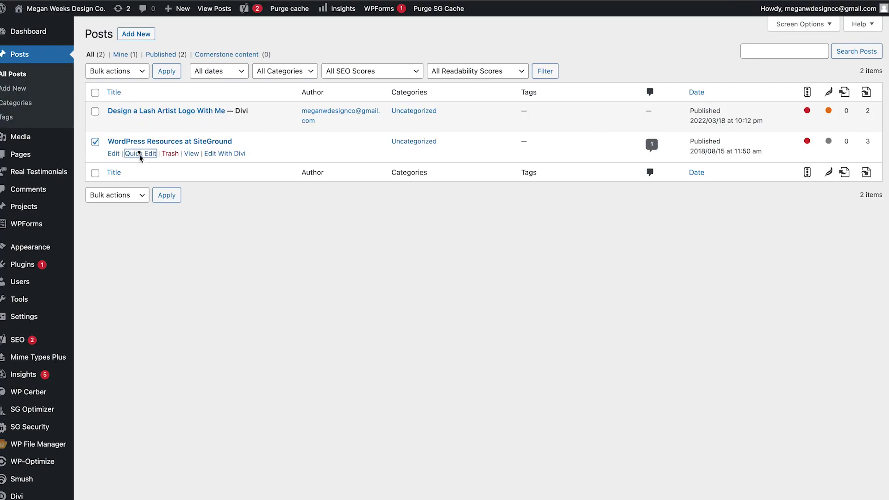
Step: Quick Edit the WordPress Resources at SiteGround post to Draft status
left_click(139, 154)
left_click(639, 206)
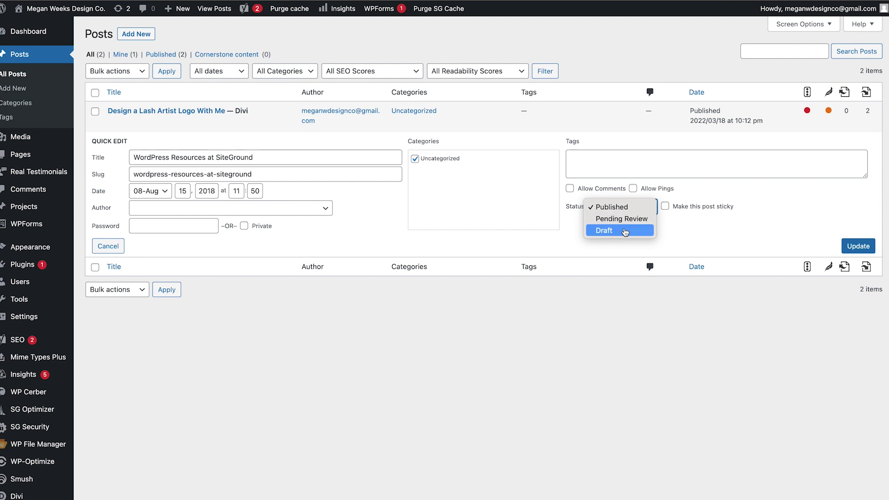
left_click(611, 230)
left_click(858, 246)
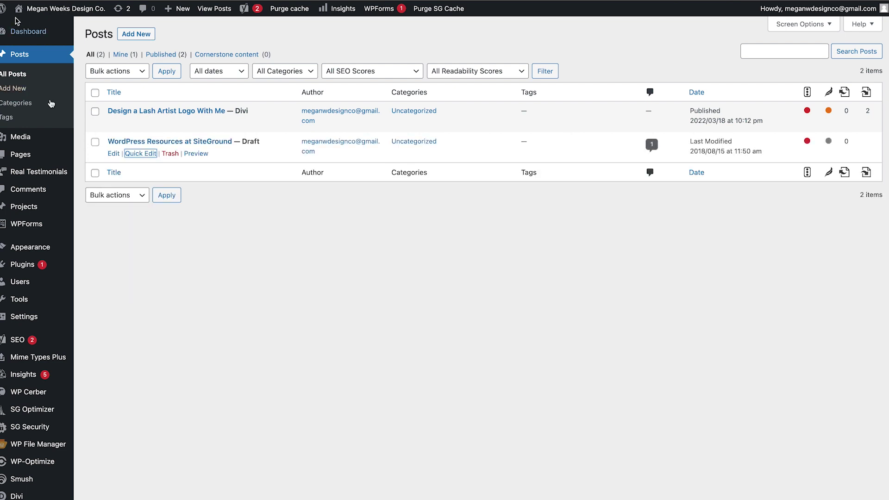
Step: Start a new post and copy the YouTube time-management video's share link
left_click(136, 34)
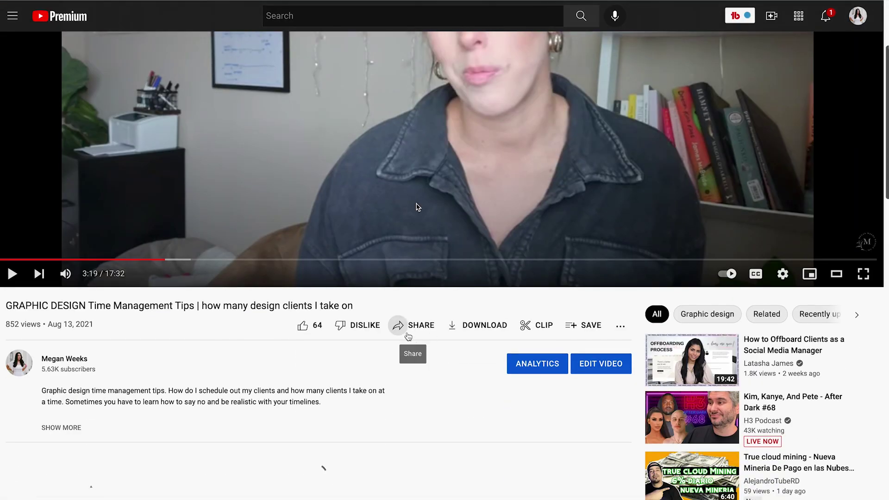
left_click(407, 323)
left_click(553, 323)
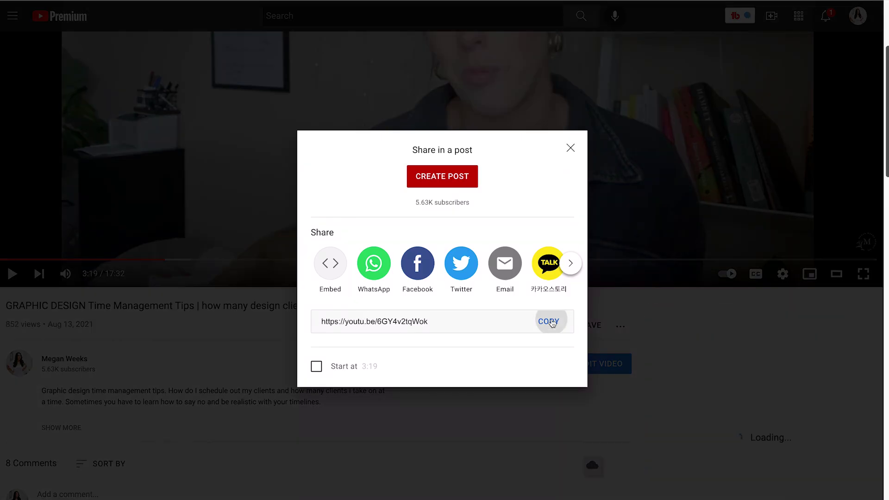
left_click(392, 3)
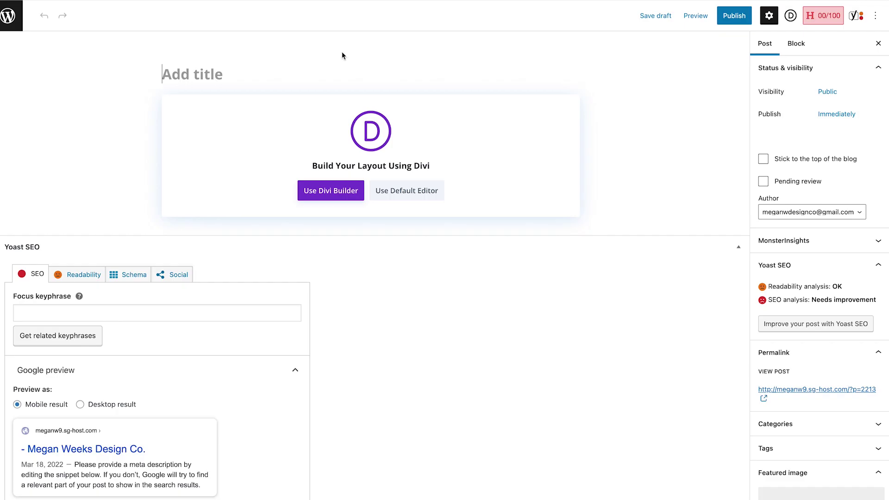
Step: Title the post 'Graphic Design Time Management Tips'
left_click(208, 77)
type("Graphic Des")
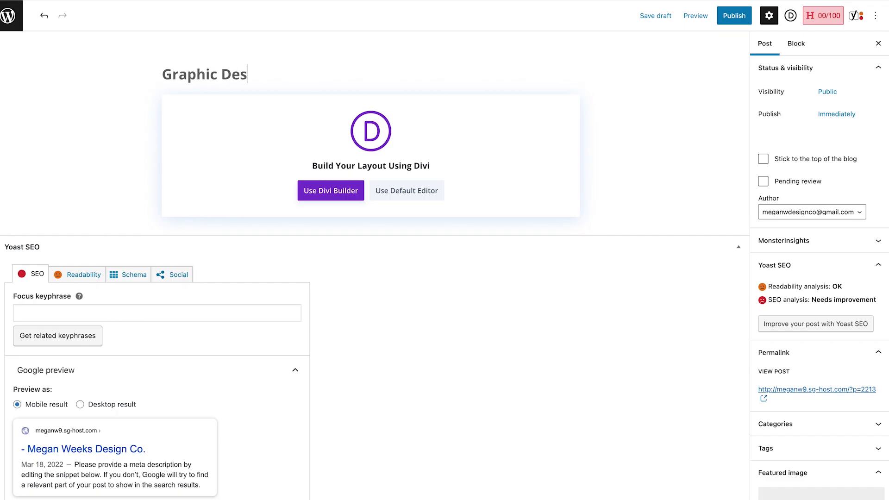
type("ment ")
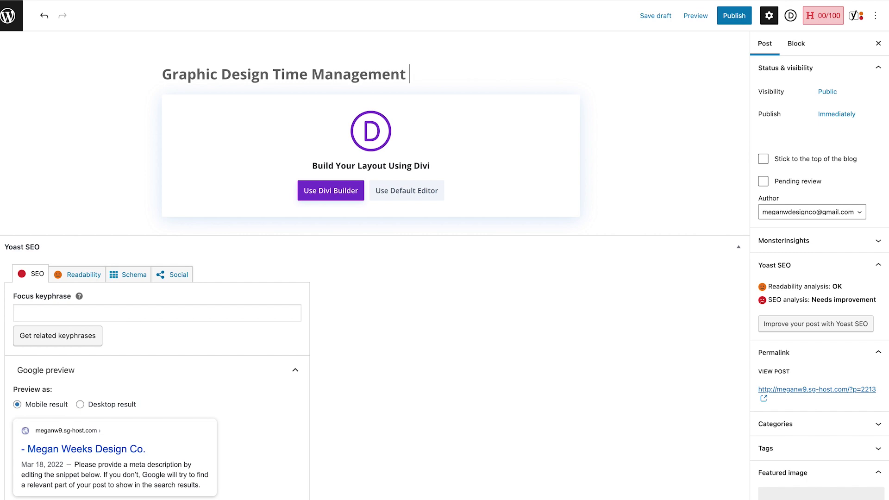
type("Tips")
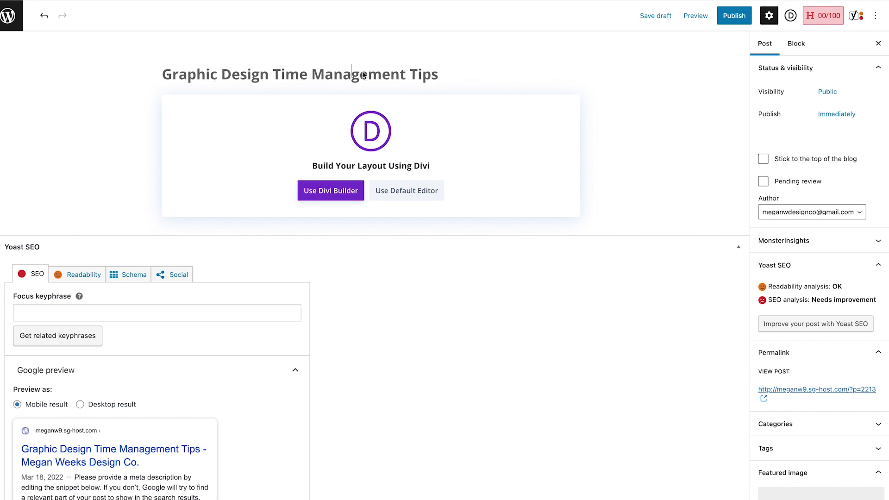
double_click(362, 75)
right_click(363, 76)
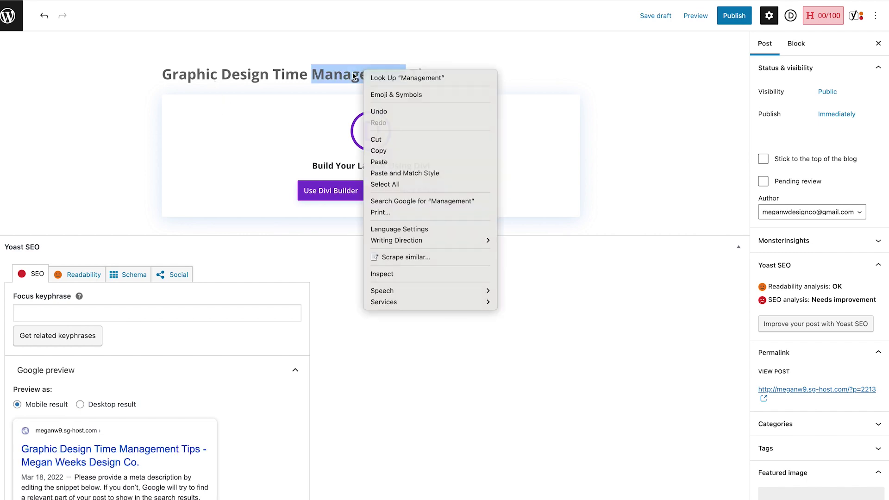
left_click(455, 78)
scroll(816, 348, "down", 5)
Step: Set the Divi page layout to No Sidebar, disable comments and pingbacks, and switch to Divi Builder
left_click(819, 381)
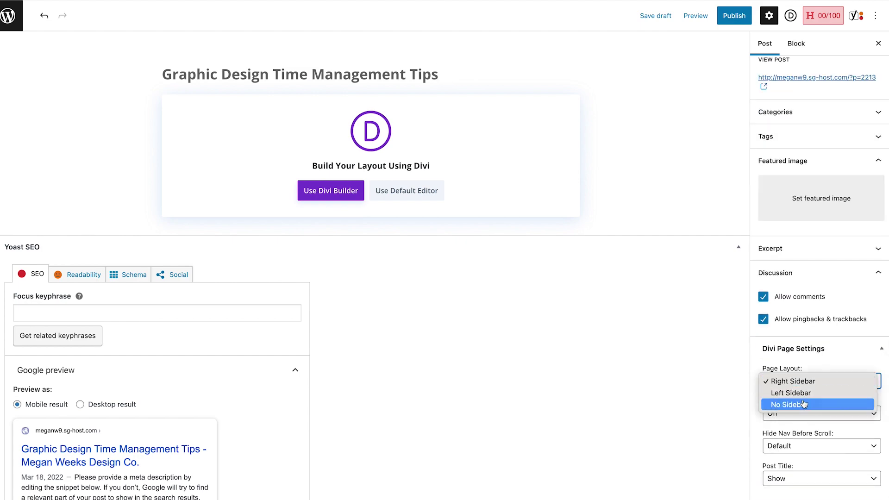
left_click(805, 370)
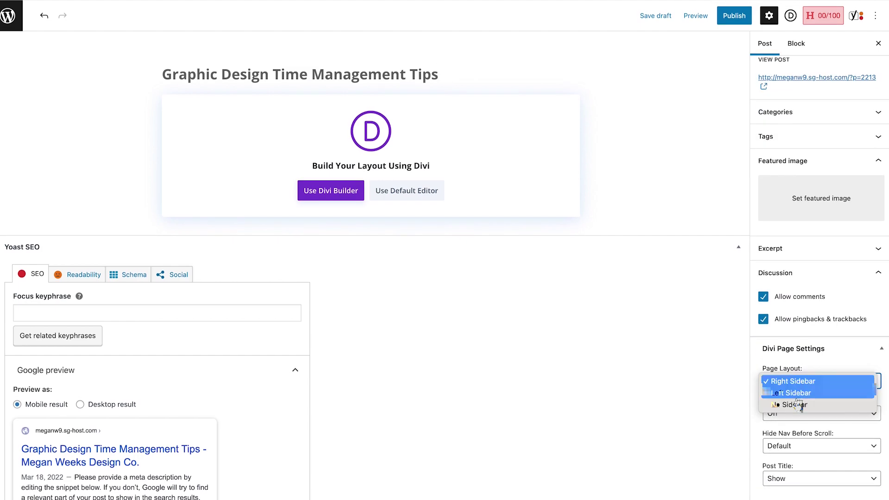
left_click(790, 404)
left_click(800, 381)
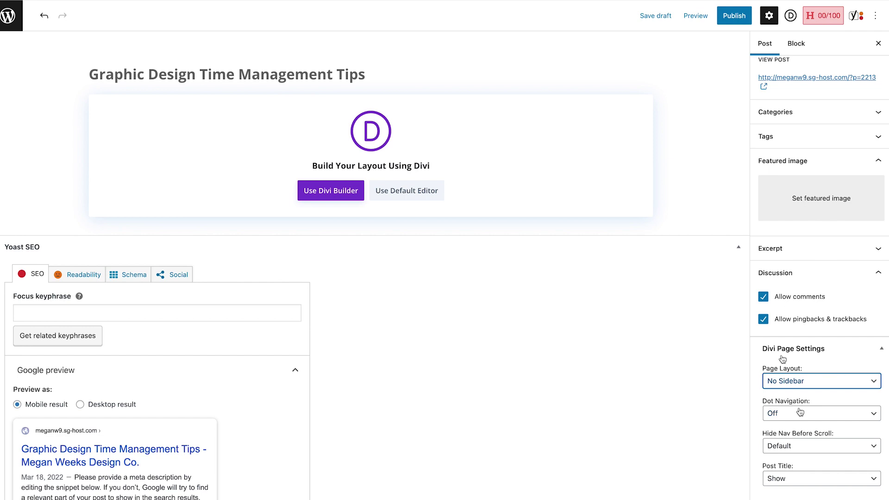
left_click(763, 297)
left_click(763, 319)
left_click(338, 194)
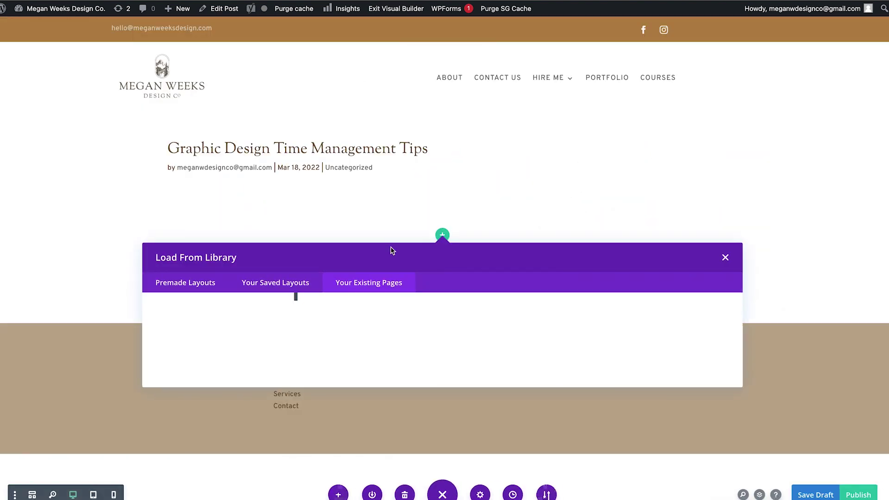
Step: Load an existing page's layout into the post and change its video module's source
left_click(364, 365)
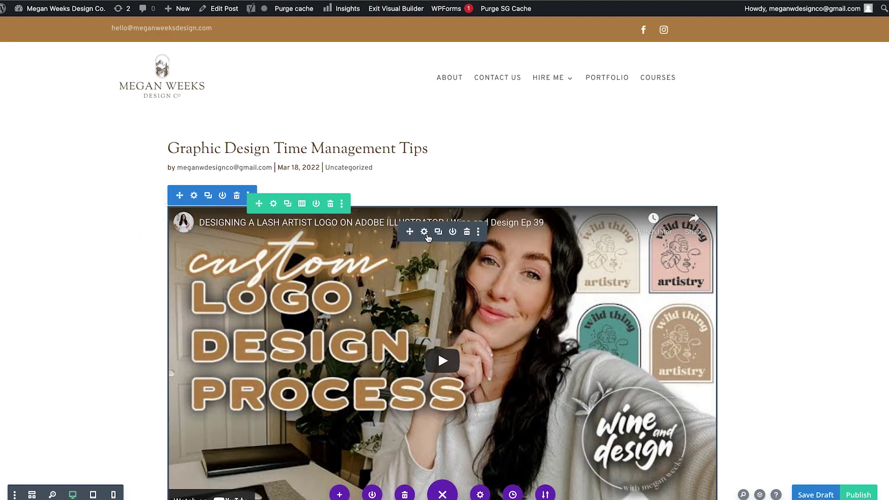
double_click(431, 233)
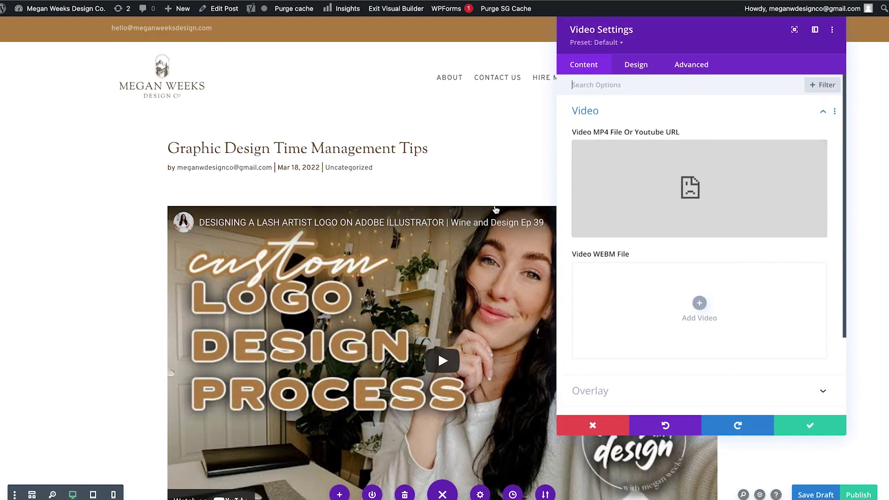
mouse_move(699, 188)
left_click(780, 160)
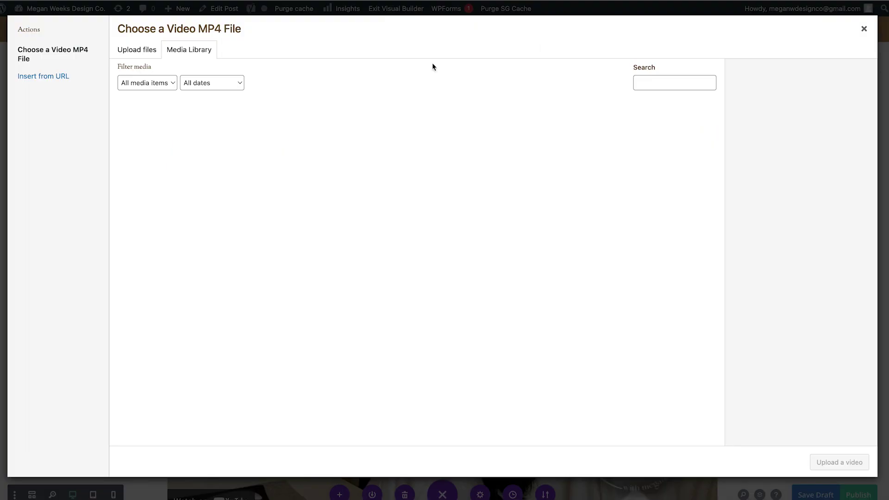
Step: Embed the copied YouTube link in the video module, publish the post, and reopen the standard editor
left_click(43, 75)
key("ctrl+v")
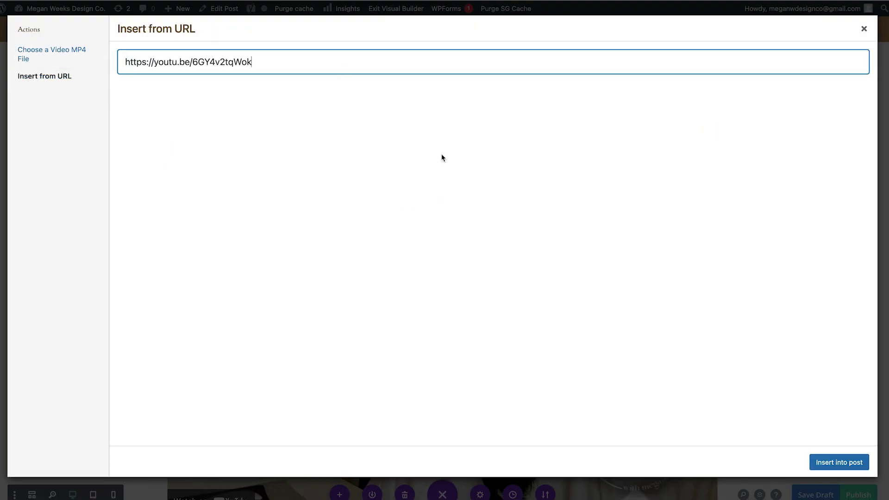
left_click(839, 462)
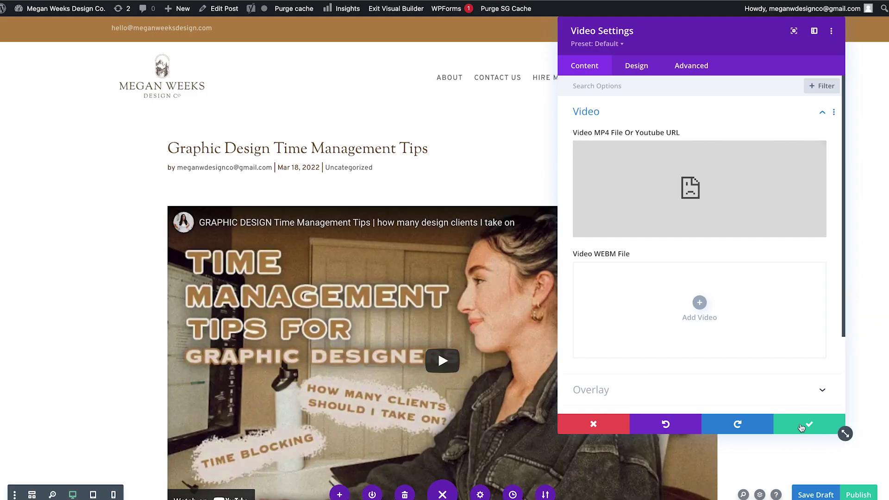
left_click(804, 424)
left_click(859, 495)
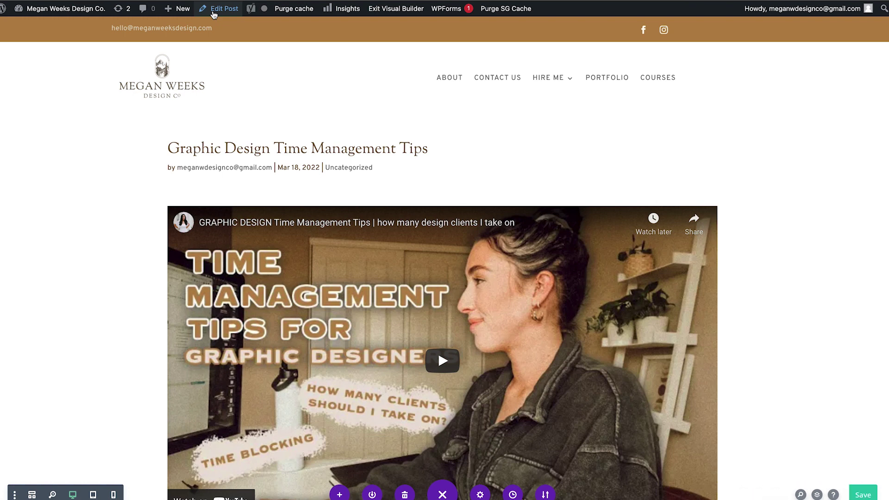
left_click(213, 15)
scroll(802, 368, "down", 8)
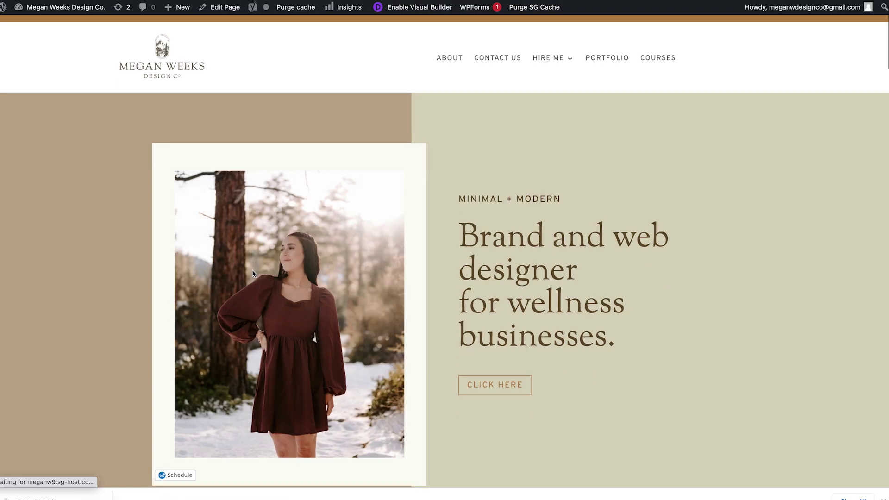
scroll(252, 270, "down", 5)
scroll(252, 270, "down", 5)
scroll(253, 270, "down", 5)
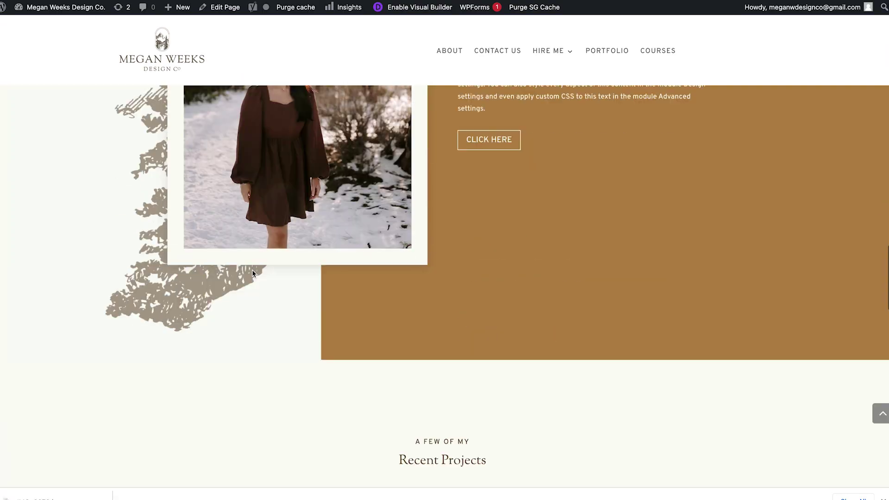
scroll(252, 270, "down", 5)
scroll(252, 270, "down", 5)
scroll(252, 269, "down", 4)
scroll(252, 270, "down", 3)
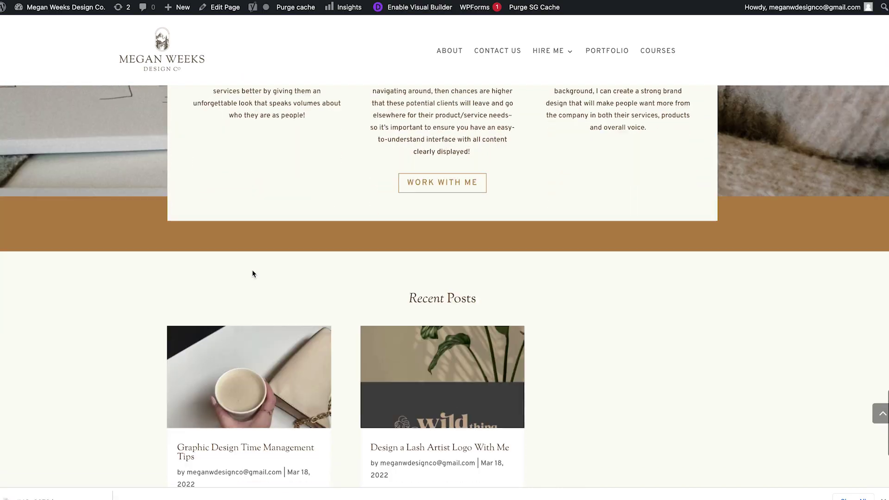
scroll(252, 269, "down", 2)
scroll(264, 319, "down", 3)
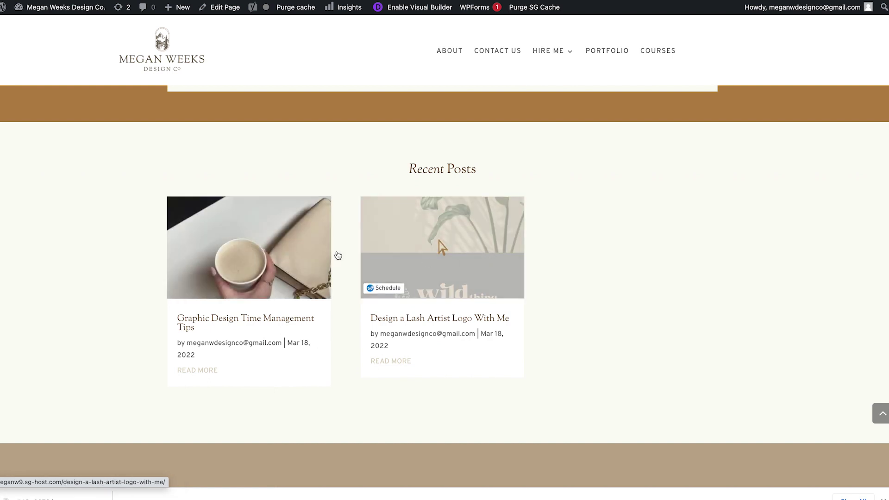
scroll(666, 208, "down", 2)
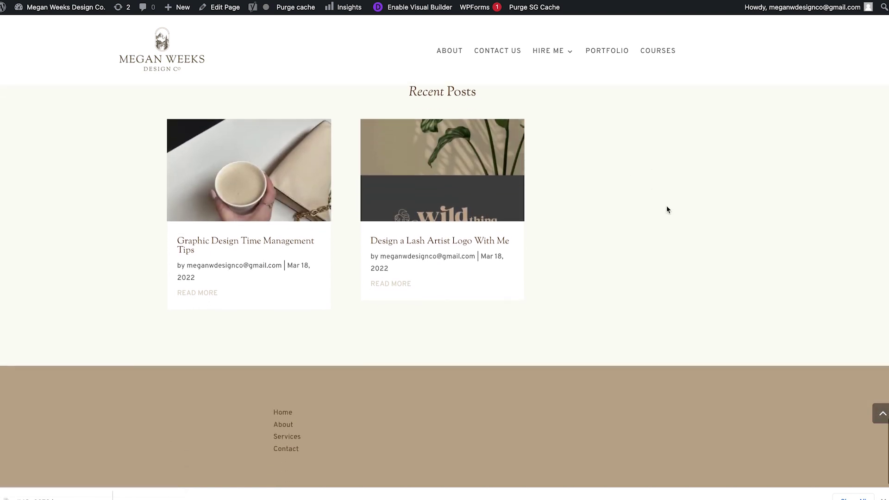
scroll(666, 208, "down", 1)
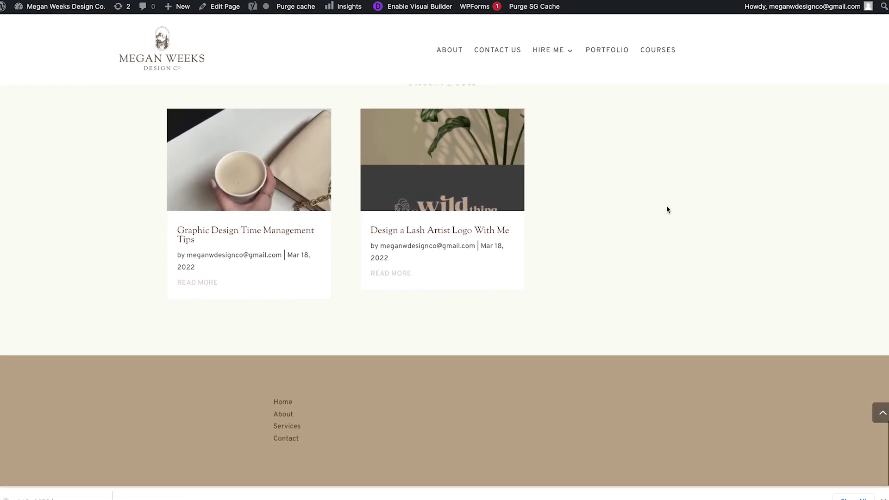
Step: Enable the Visual Builder on the homepage and open the Recent Posts blog module's settings
left_click(399, 9)
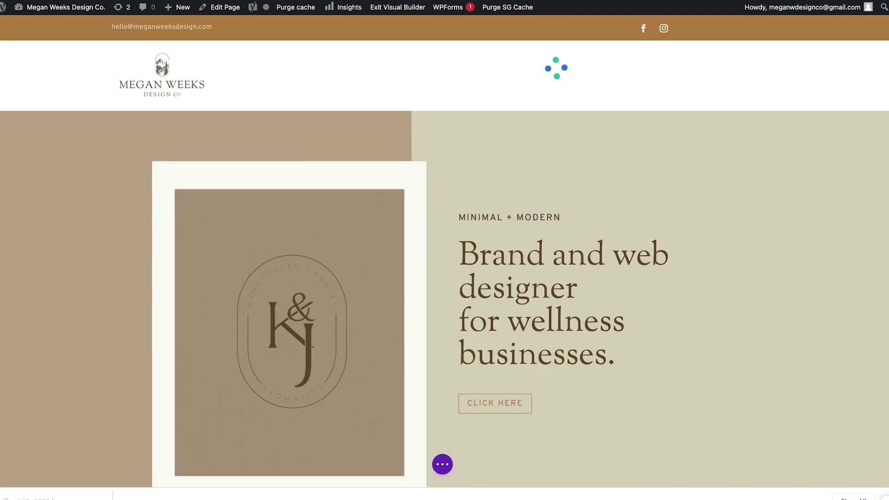
scroll(760, 472, "down", 10)
scroll(750, 465, "down", 10)
scroll(743, 459, "down", 10)
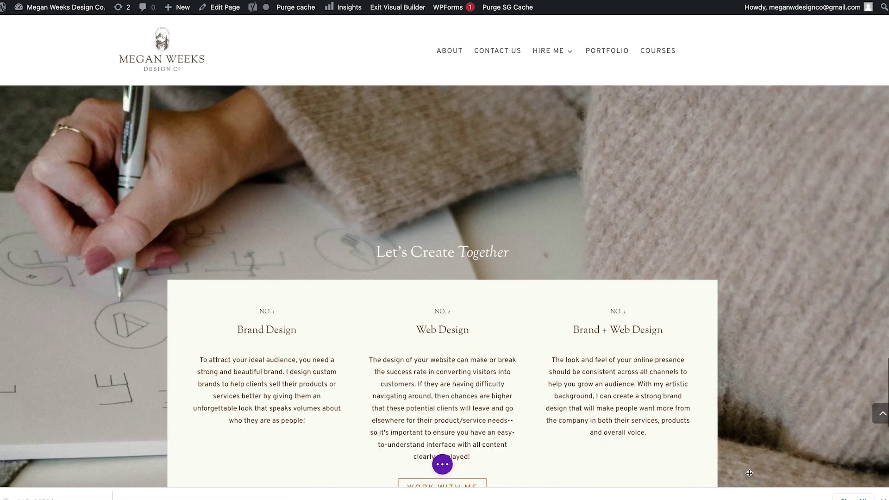
scroll(739, 453, "down", 8)
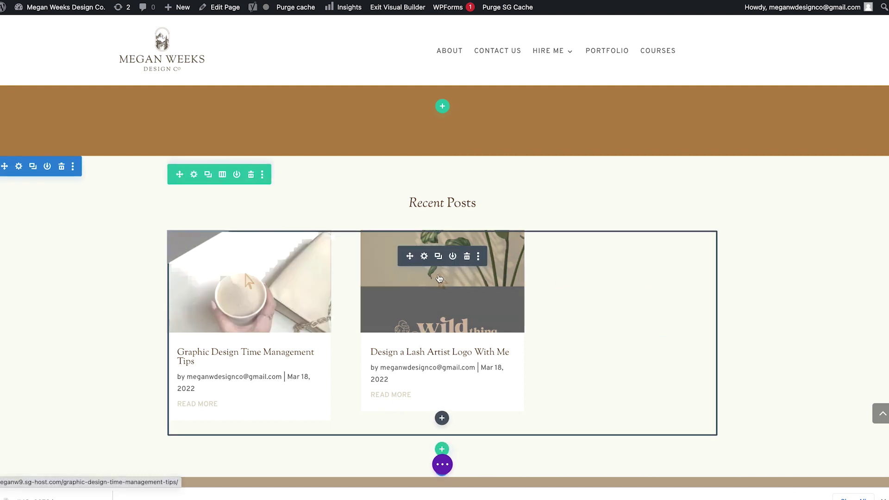
left_click(424, 256)
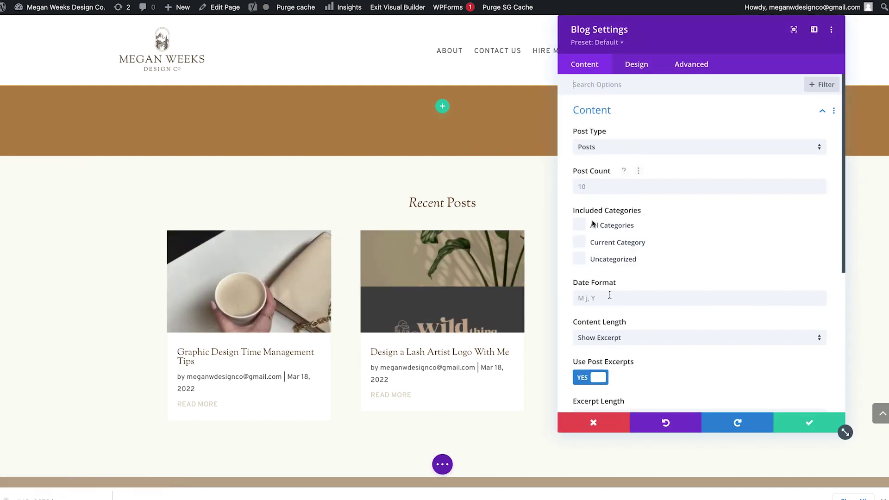
scroll(610, 299, "down", 5)
Step: Hide the author on Recent Posts previews, leave categories off, save, and view the live page
left_click(609, 269)
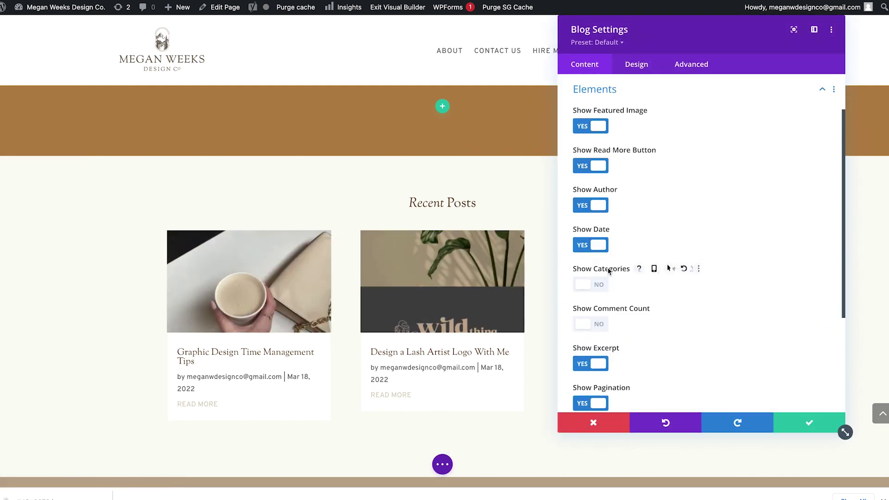
left_click(581, 205)
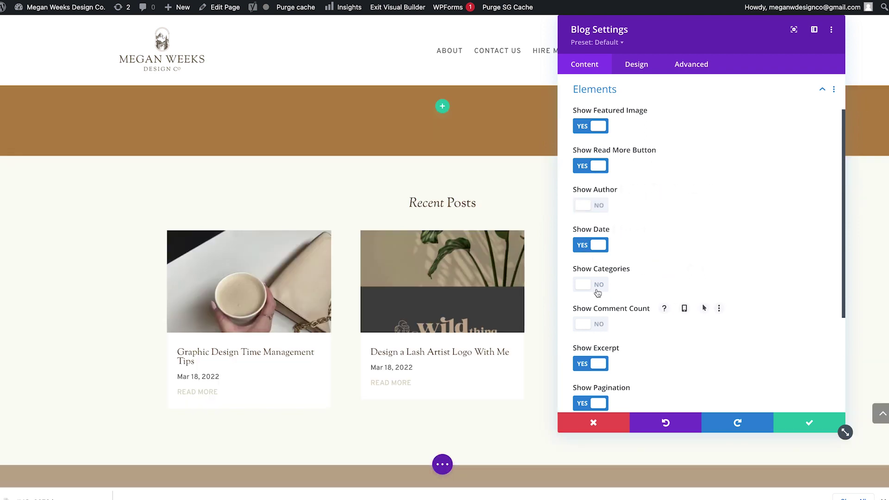
left_click(590, 284)
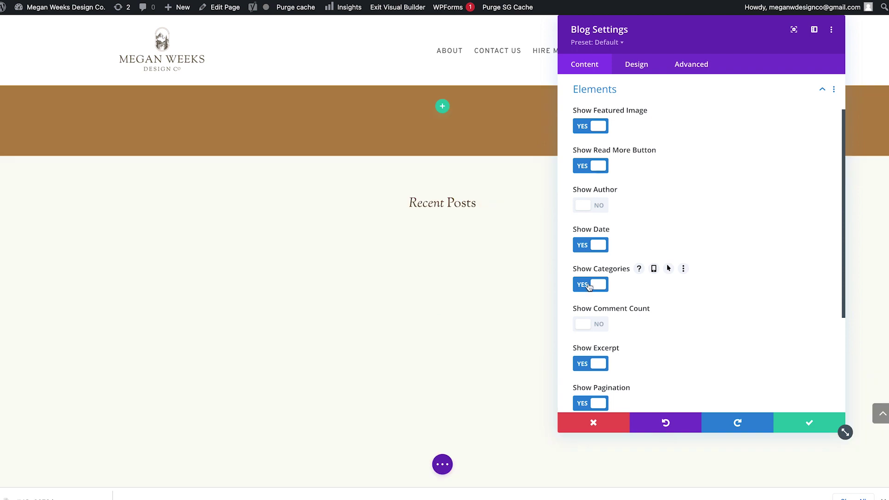
mouse_move(658, 350)
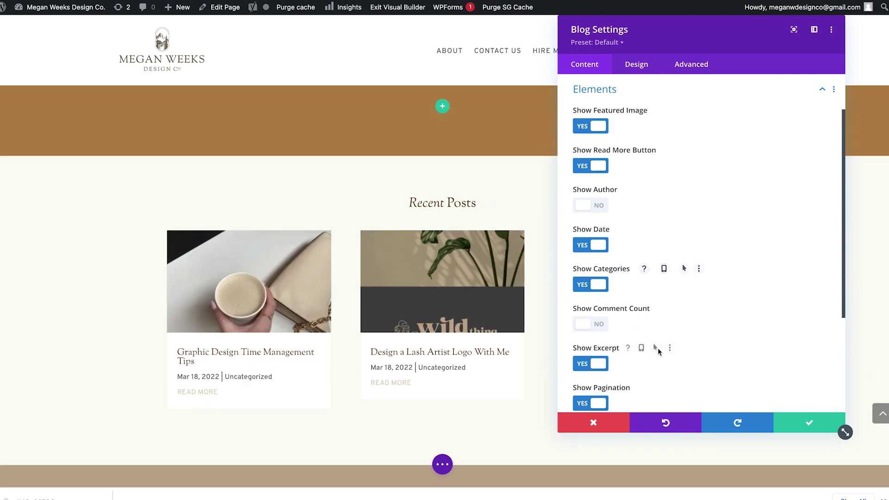
left_click(591, 284)
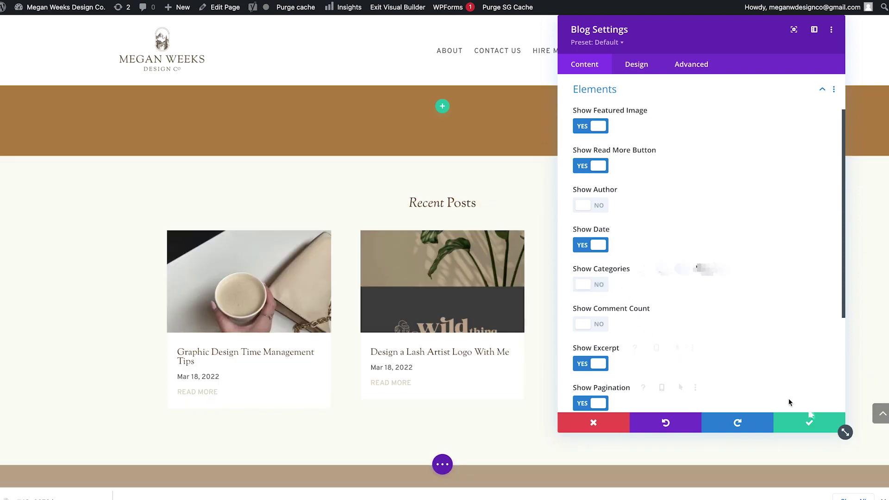
left_click(811, 422)
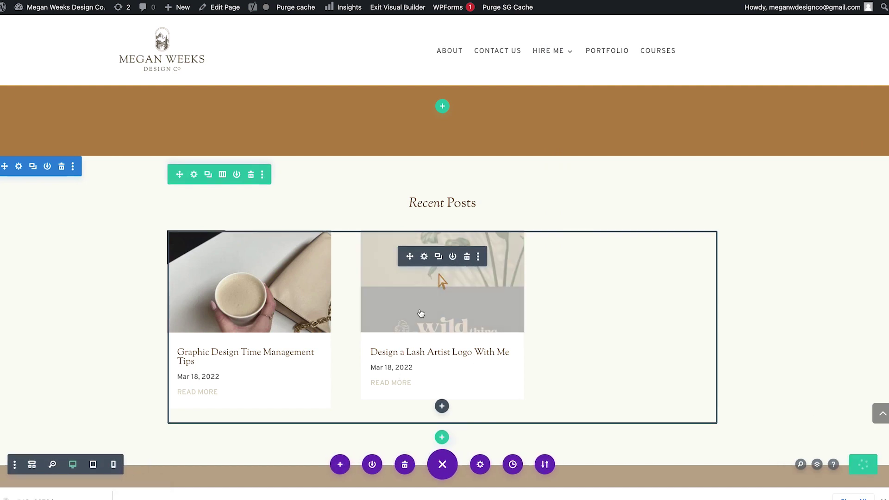
scroll(442, 281, "down", 3)
scroll(442, 188, "down", 1)
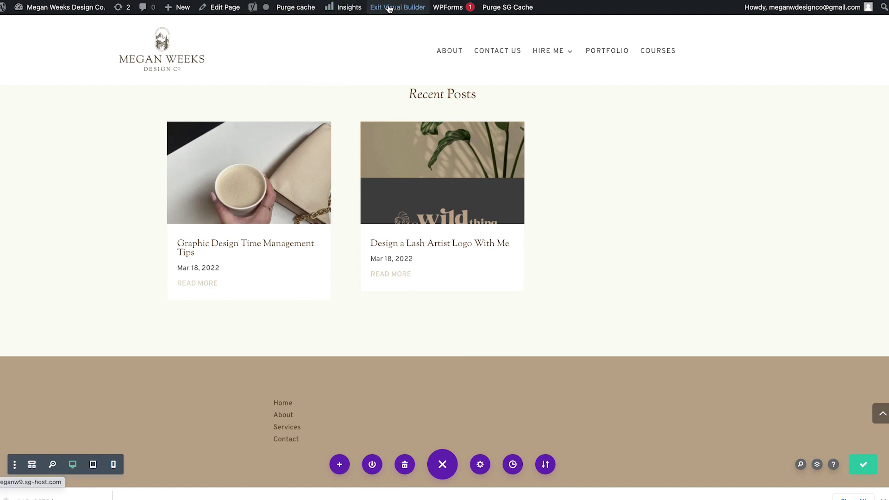
left_click(390, 8)
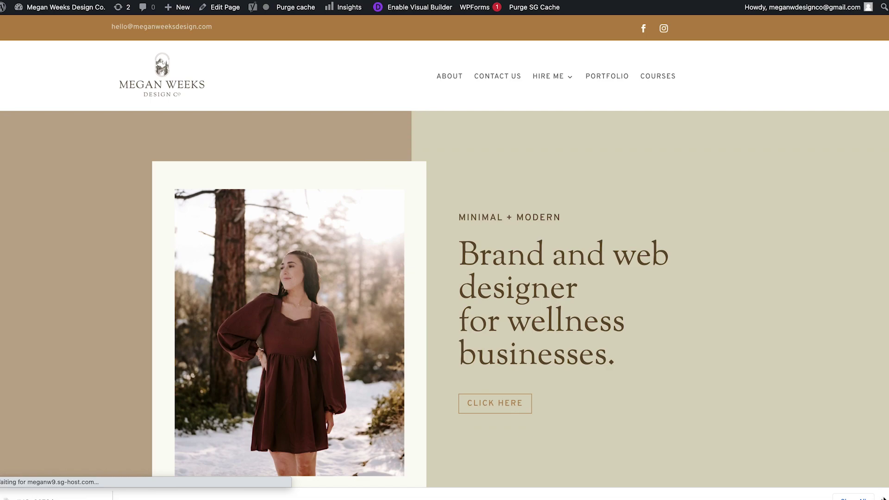
scroll(705, 345, "down", 10)
scroll(705, 345, "down", 10)
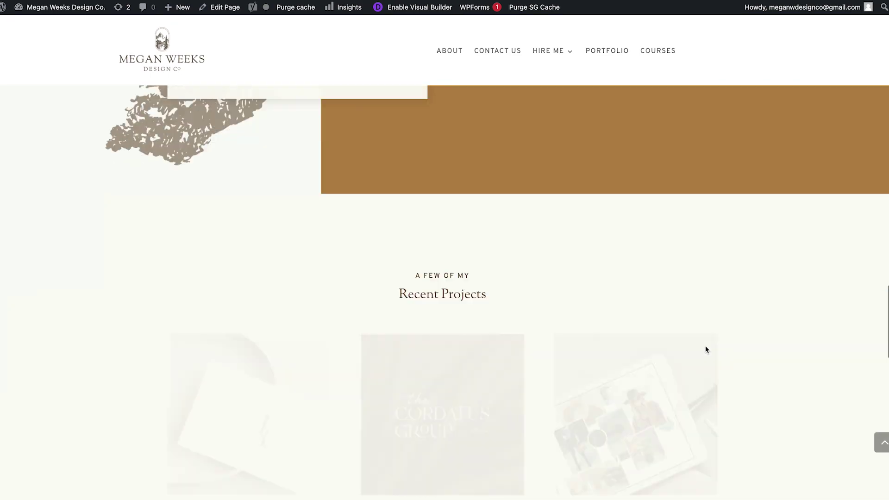
scroll(705, 346, "down", 8)
scroll(705, 345, "down", 3)
scroll(707, 349, "up", 10)
scroll(707, 350, "up", 5)
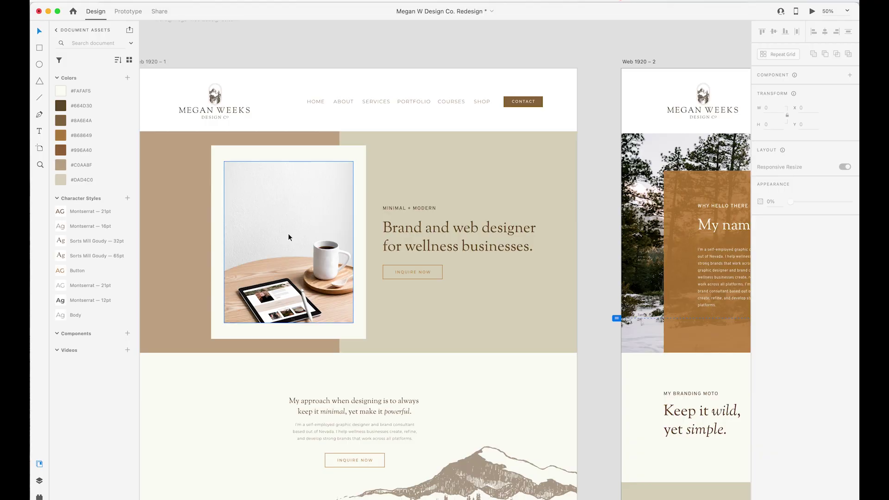
Step: Move the whole framed coffee-and-tablet photo card off the artboard onto the pasteboard
left_click(289, 238)
scroll(288, 238, "down", 5)
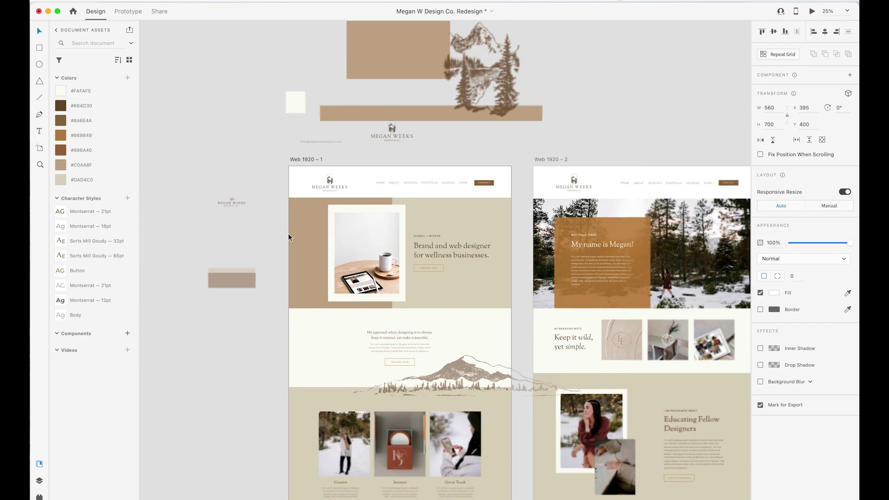
scroll(288, 238, "down", 3)
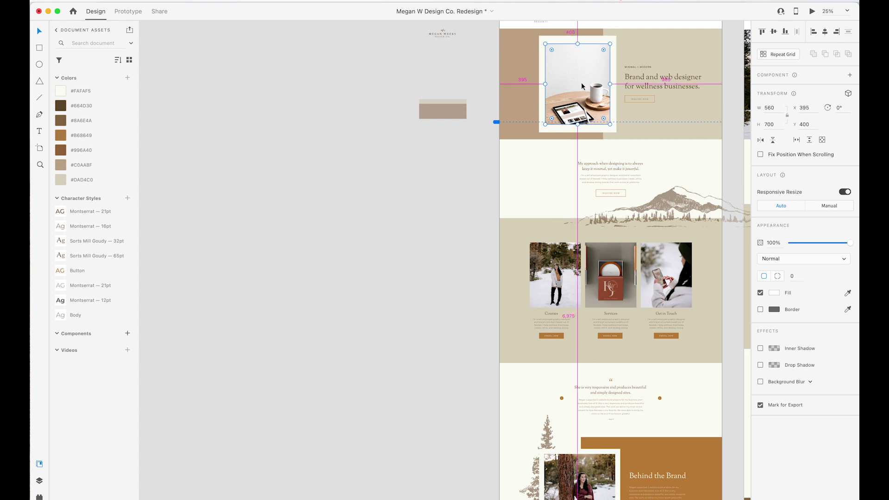
left_click_drag(583, 86, 278, 242)
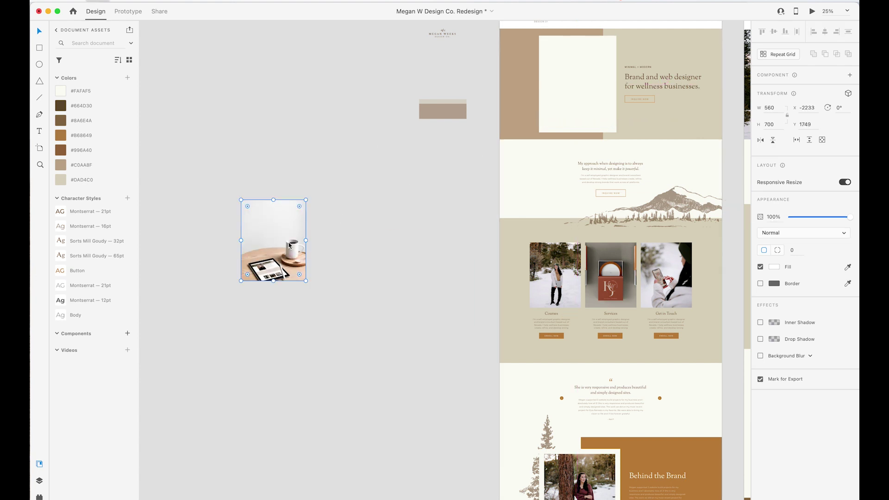
key("super+z")
left_click(576, 84)
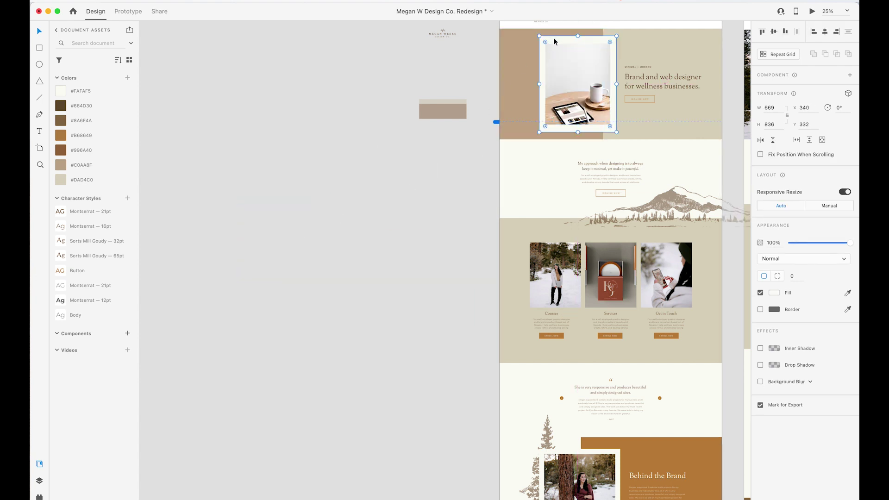
left_click(568, 59, "shift")
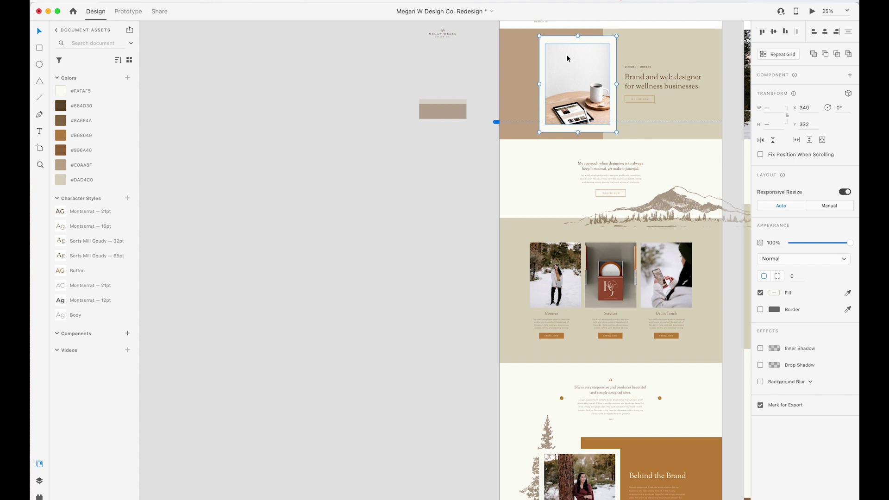
left_click_drag(571, 60, 272, 208)
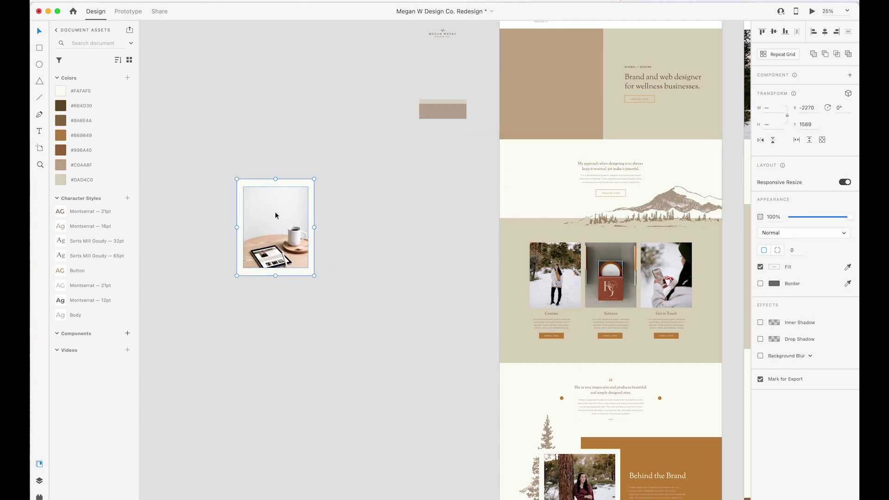
Step: Option-drag a copy of the card to its right and shift both cards left
left_click_drag(265, 221, 354, 221)
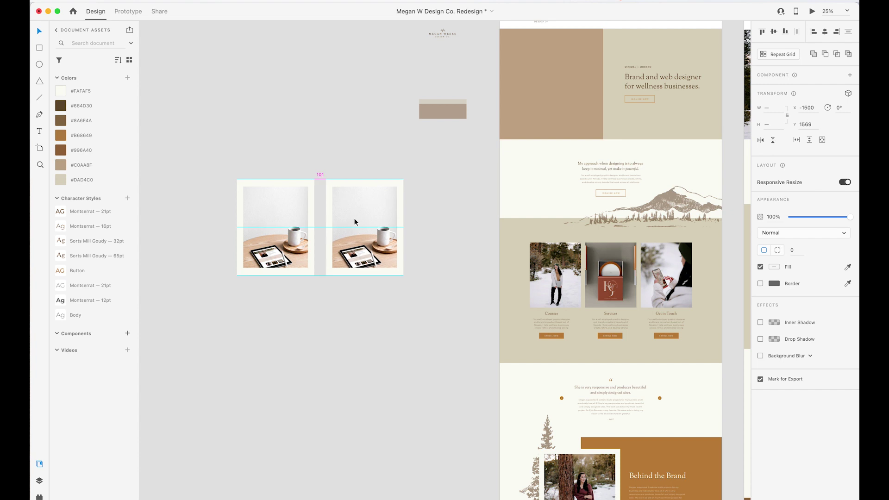
left_click(366, 313)
left_click_drag(417, 327, 236, 180)
mouse_move(358, 229)
left_mouse_down()
mouse_move(295, 228)
mouse_move(378, 237)
left_mouse_up()
Step: Duplicate the cards downward to fill out the two-column grid
left_click(298, 236)
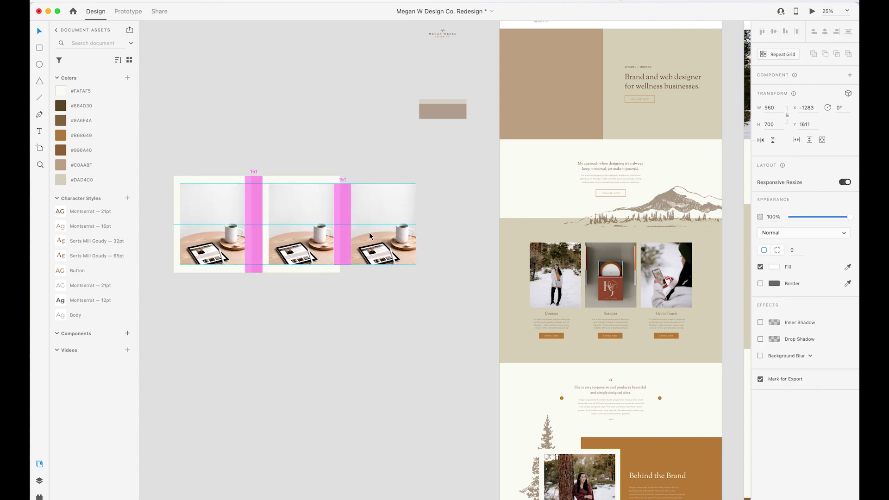
key("super+z")
left_click(375, 298)
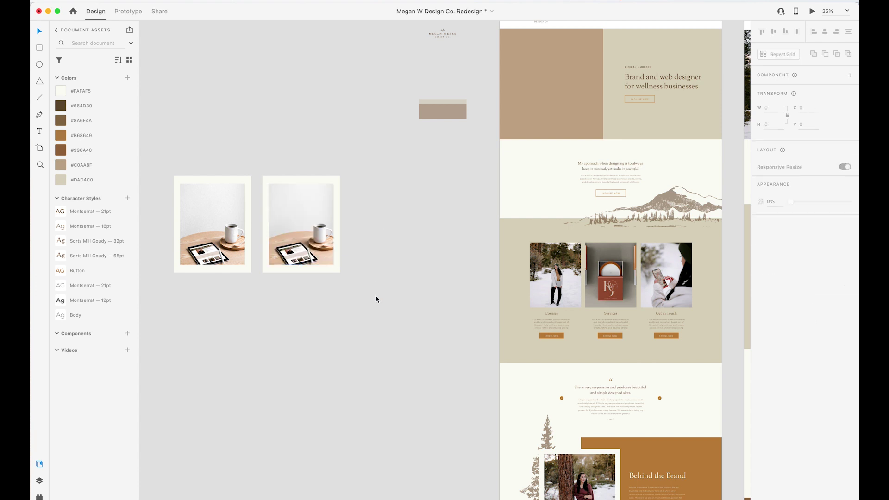
left_click(298, 199)
left_click_drag(300, 206, 300, 315)
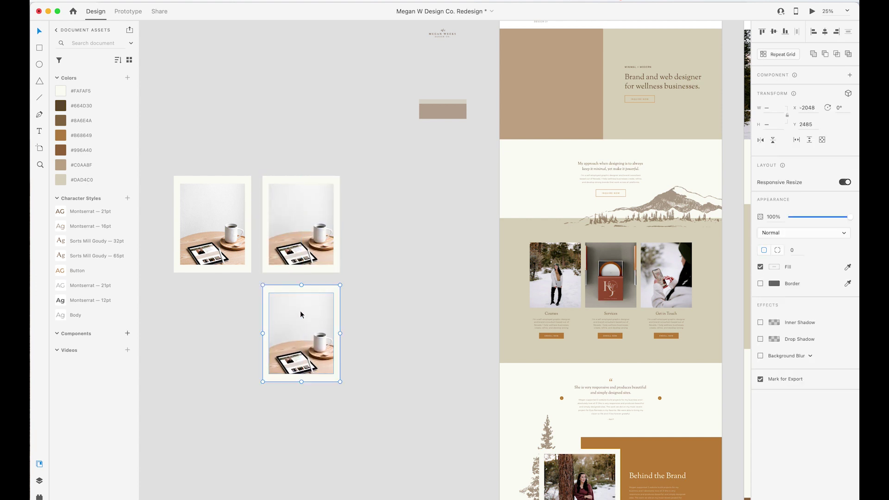
mouse_move(357, 367)
left_mouse_down()
mouse_move(313, 326)
mouse_move(197, 327)
mouse_move(244, 379)
left_mouse_up()
left_click_drag(187, 292, 271, 418)
mouse_move(197, 327)
left_mouse_down()
mouse_move(279, 331)
mouse_move(201, 426)
left_mouse_up()
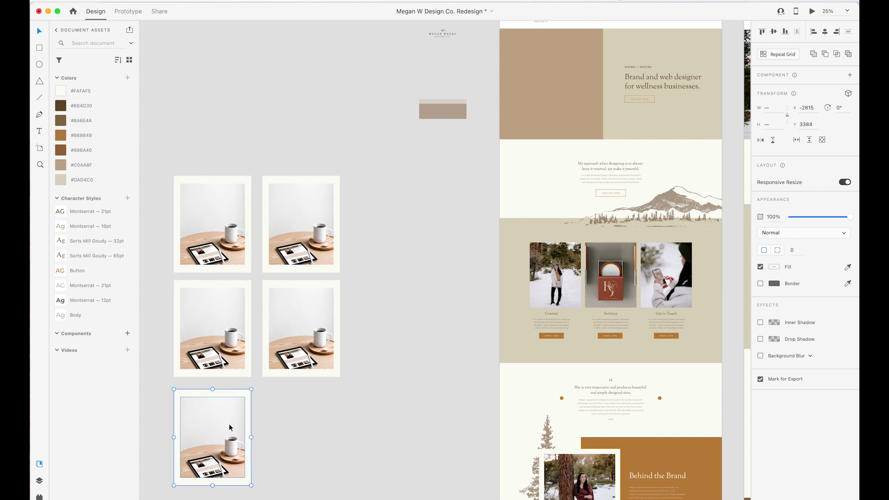
scroll(309, 441, "down", 3)
mouse_move(309, 417)
left_mouse_down()
mouse_move(215, 357)
mouse_move(294, 345)
left_mouse_up()
Step: Drop the jars-with-oranges photo and the palm-leaf jar photo from Downloads into the bottom cards
left_click(403, 350)
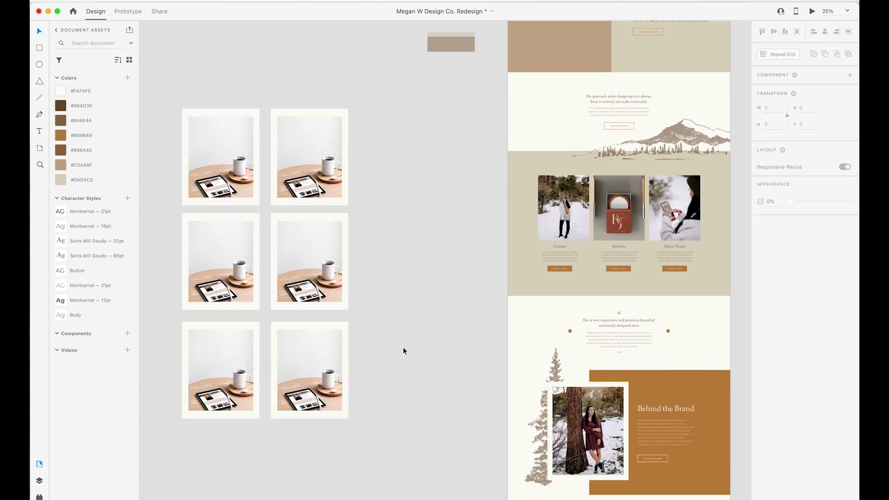
scroll(404, 350, "down", 1)
scroll(403, 351, "up", 1)
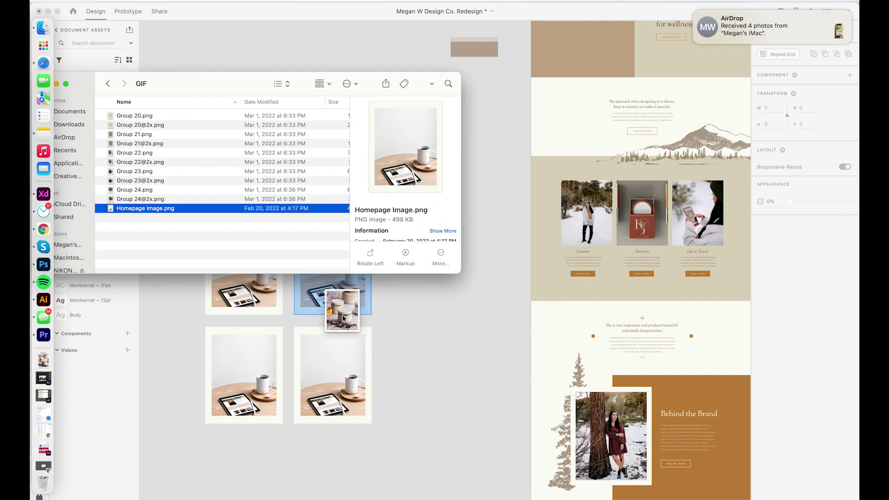
left_click_drag(320, 388, 320, 388)
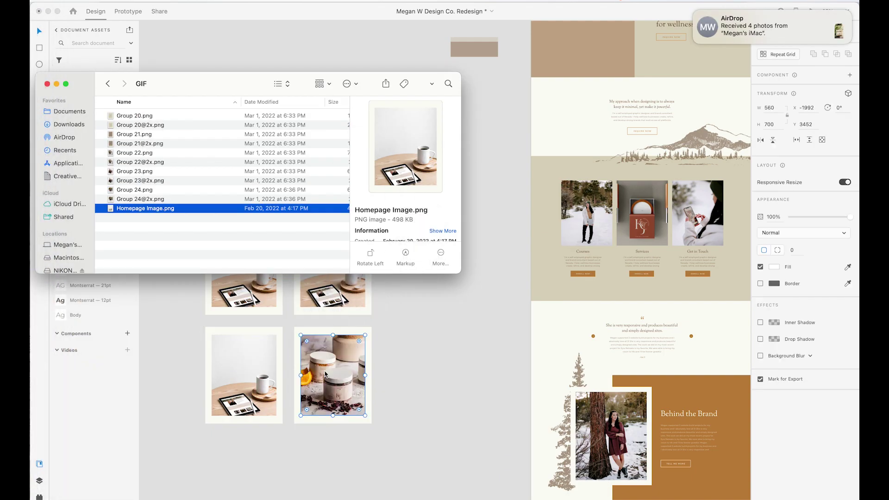
mouse_move(30, 278)
left_click(43, 360)
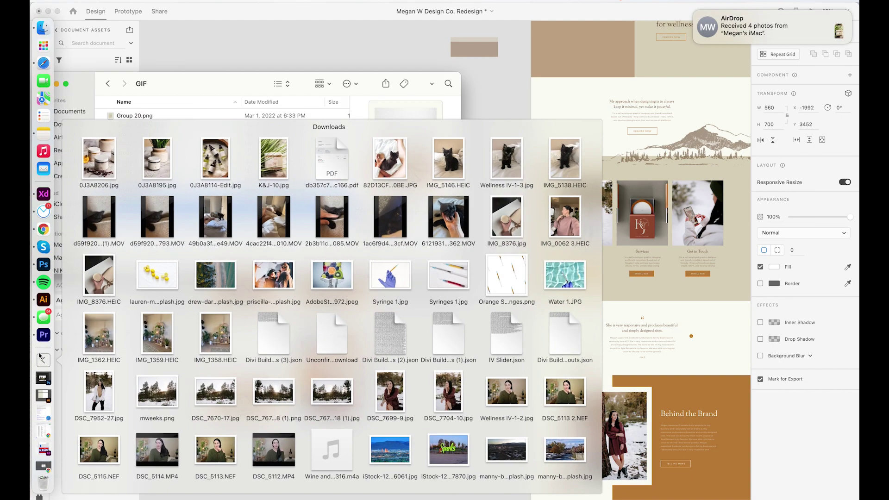
left_click_drag(277, 154, 246, 383)
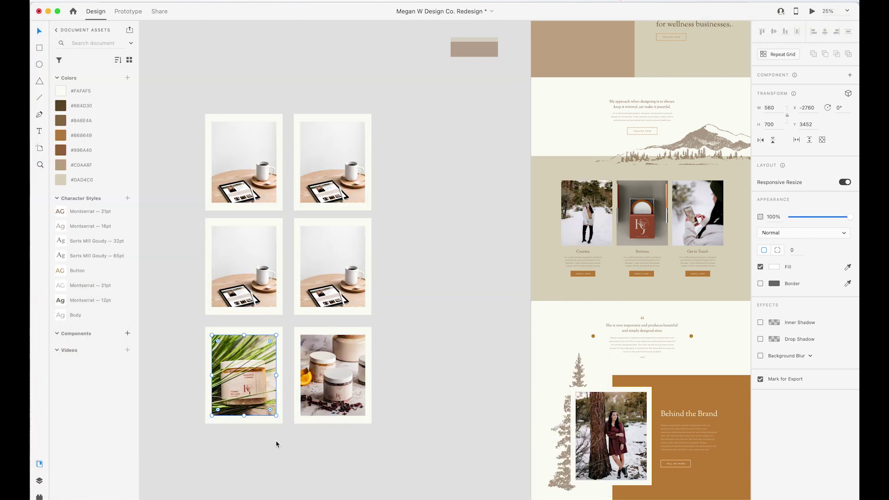
scroll(277, 444, "up", 5)
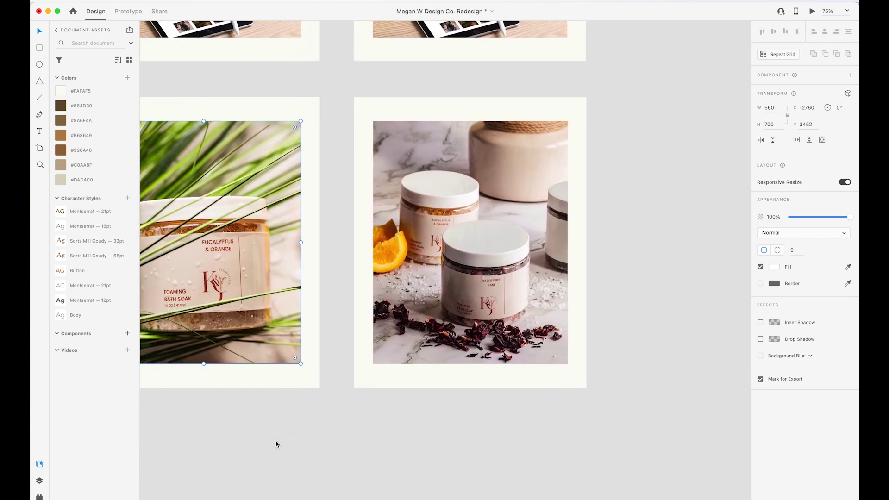
Step: Enlarge the palm-leaf photo inside its mask so it fills the frame
left_click(277, 444)
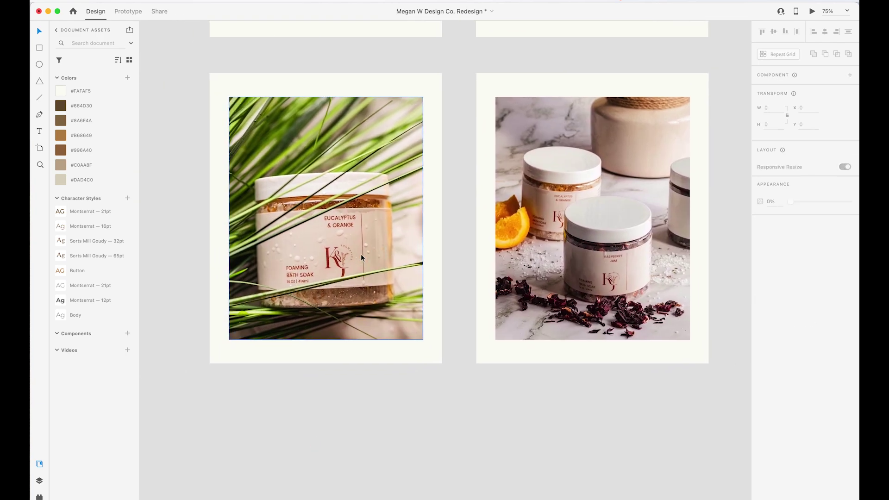
scroll(362, 258, "up", 3)
scroll(363, 257, "up", 3)
double_click(392, 242)
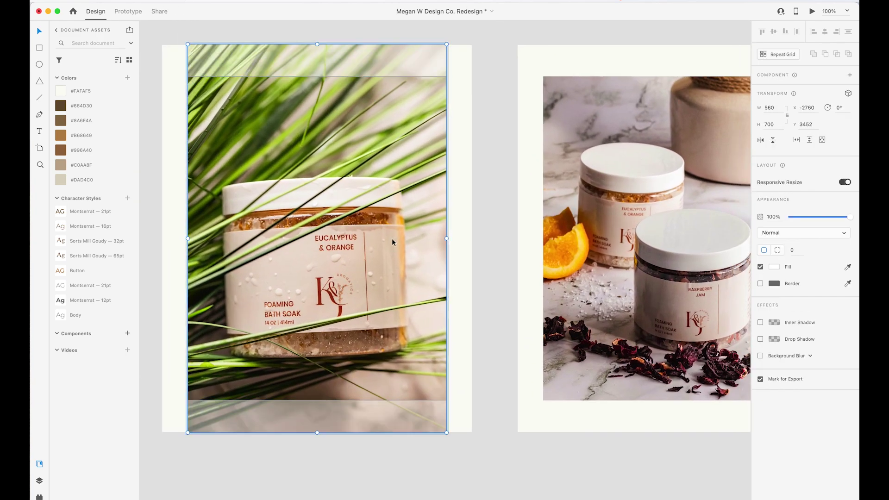
left_click_drag(449, 238, 382, 244)
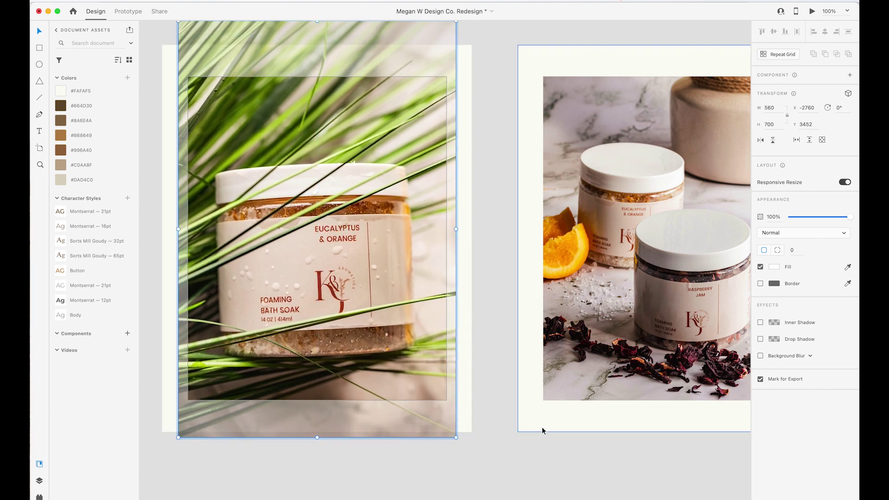
left_click(526, 454)
scroll(526, 455, "down", 3)
scroll(525, 454, "down", 2)
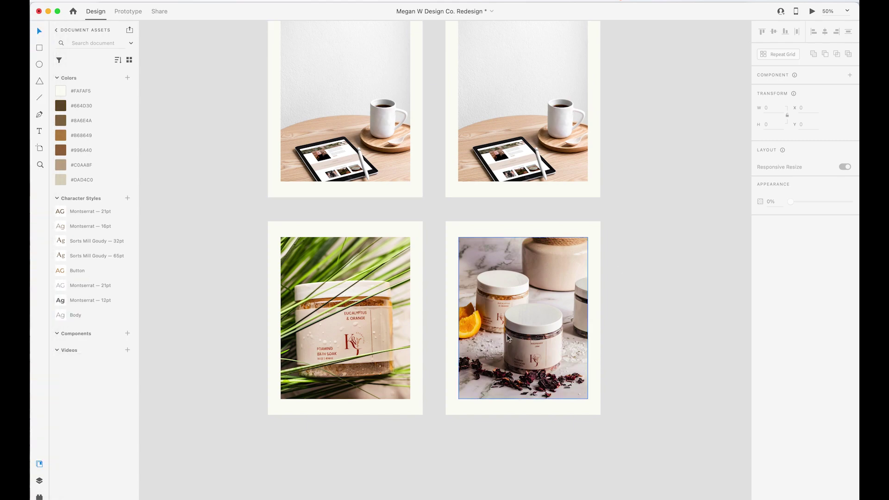
Step: Drop the serum bottles photo from Downloads into the bottom-right frame and enlarge it within the mask
left_click(43, 360)
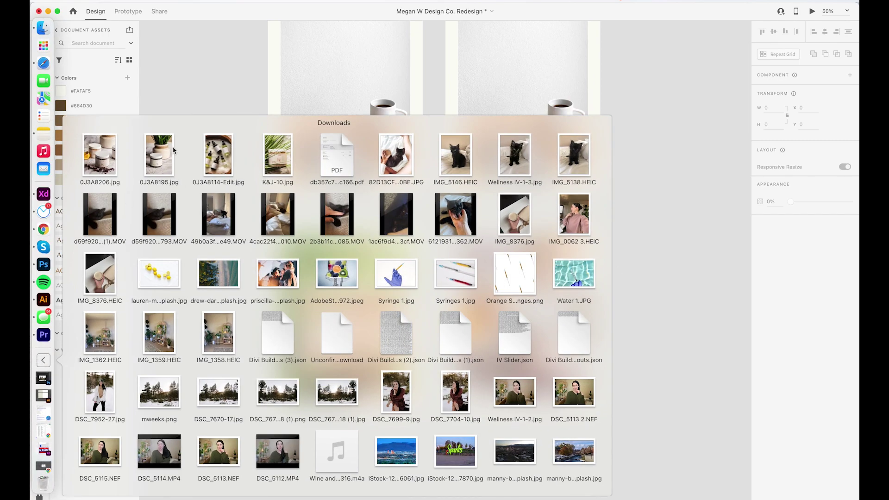
left_click_drag(218, 154, 528, 348)
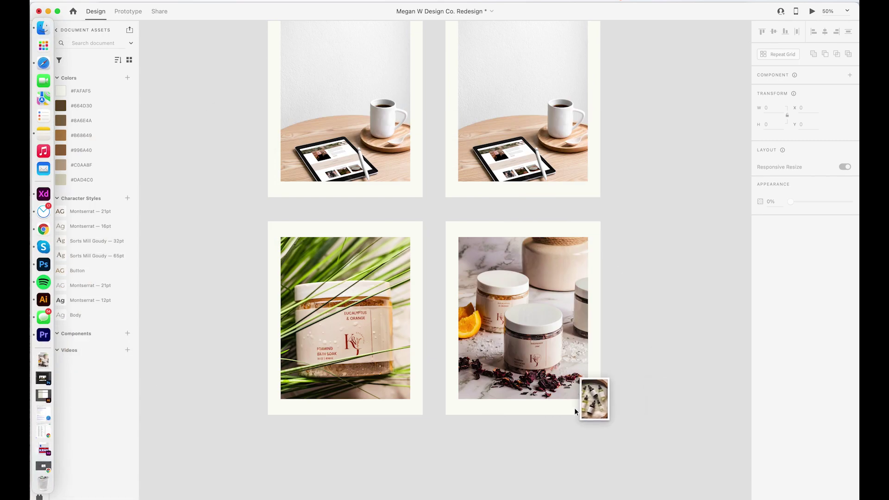
double_click(529, 363)
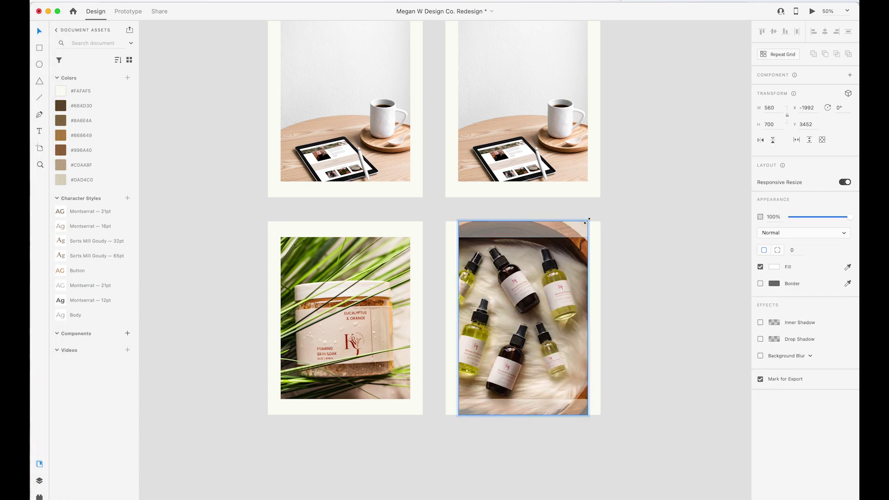
left_click_drag(588, 221, 602, 202)
left_click_drag(540, 306, 533, 286)
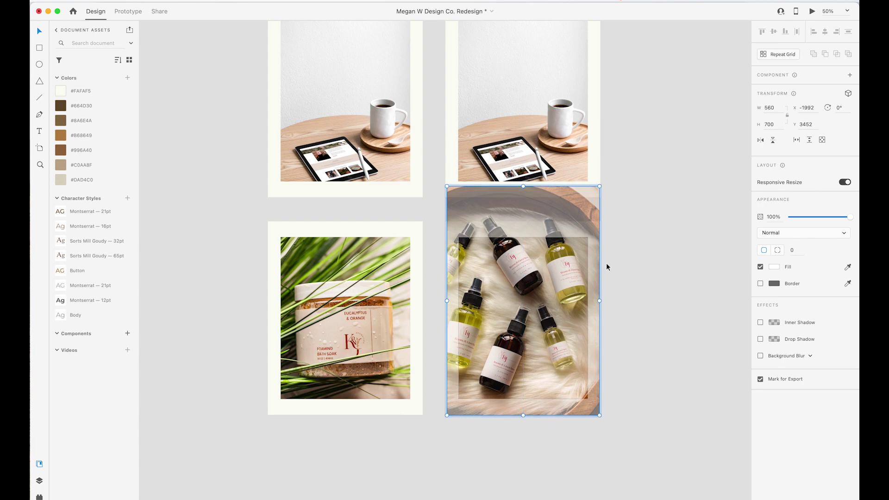
Step: Refine the bottles photo's size and position so it fits the frame neatly
left_click(625, 264)
left_click(545, 298)
left_click(625, 104)
left_click(445, 188)
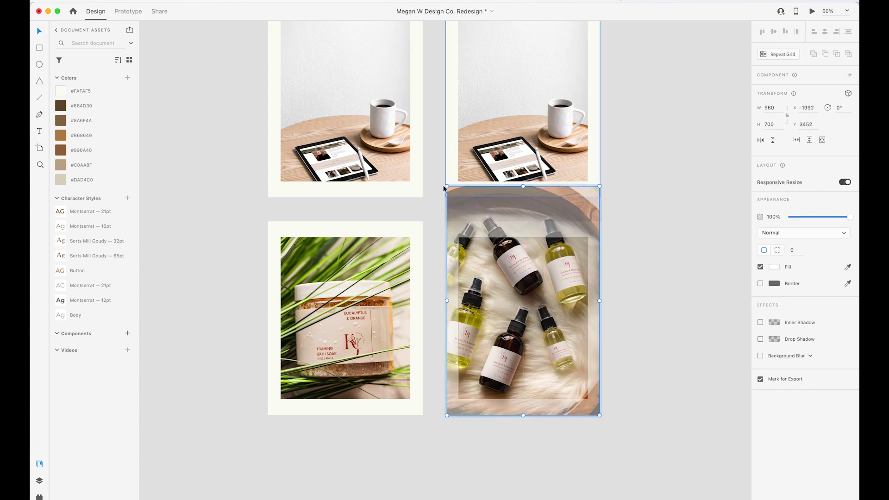
left_click_drag(446, 186, 457, 204)
left_click_drag(600, 203, 592, 212)
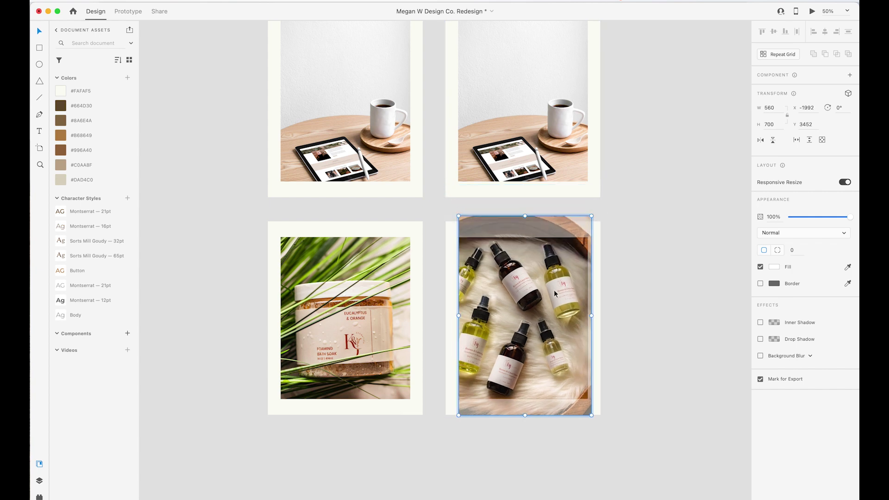
left_click_drag(556, 295, 554, 284)
left_click(650, 290)
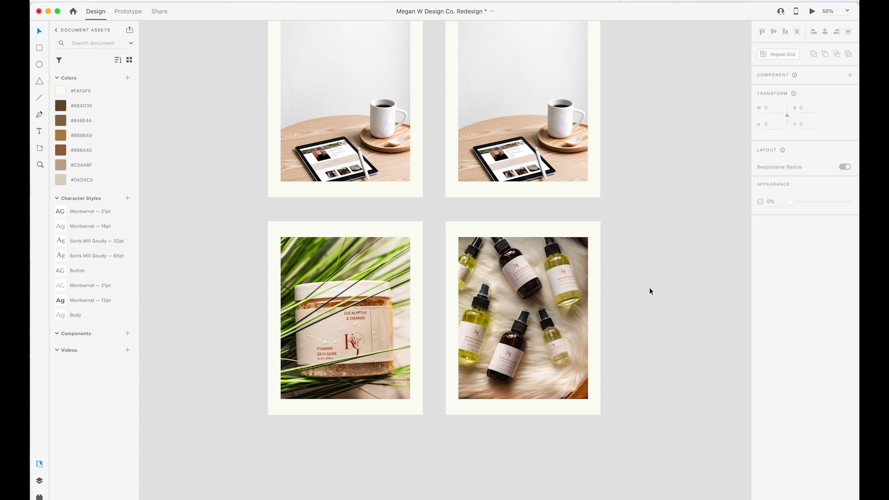
scroll(650, 291, "up", 5)
scroll(650, 291, "up", 5)
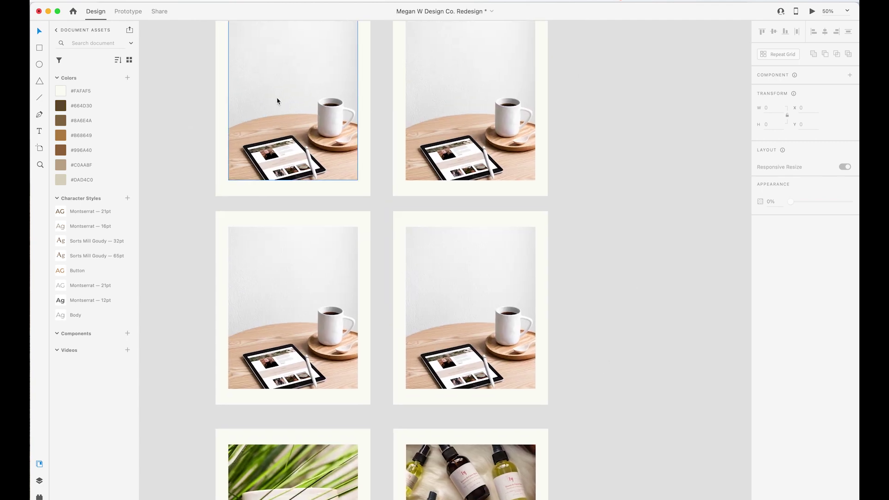
mouse_move(43, 28)
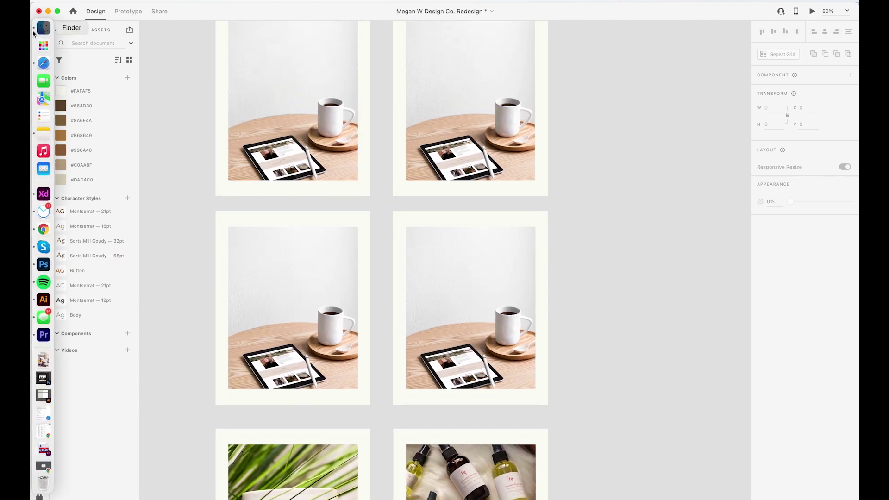
left_click(34, 31)
left_click(141, 174)
key("Up")
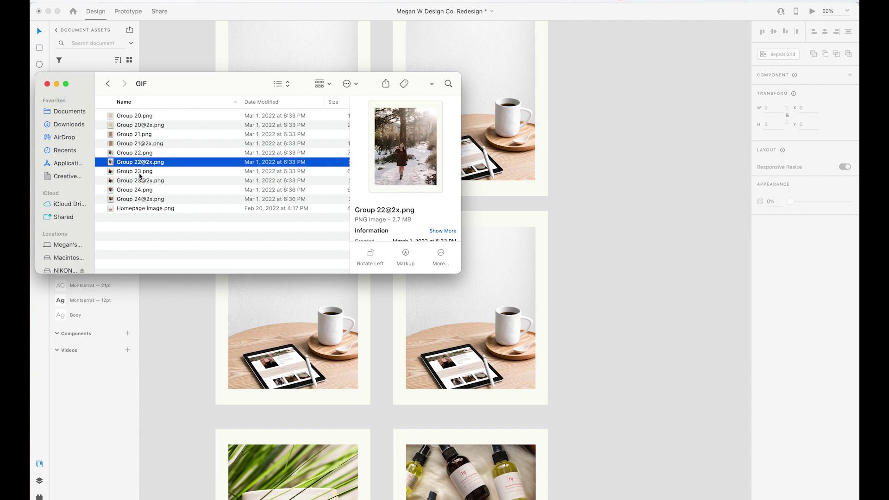
key("Up")
key("Up")
key("Up")
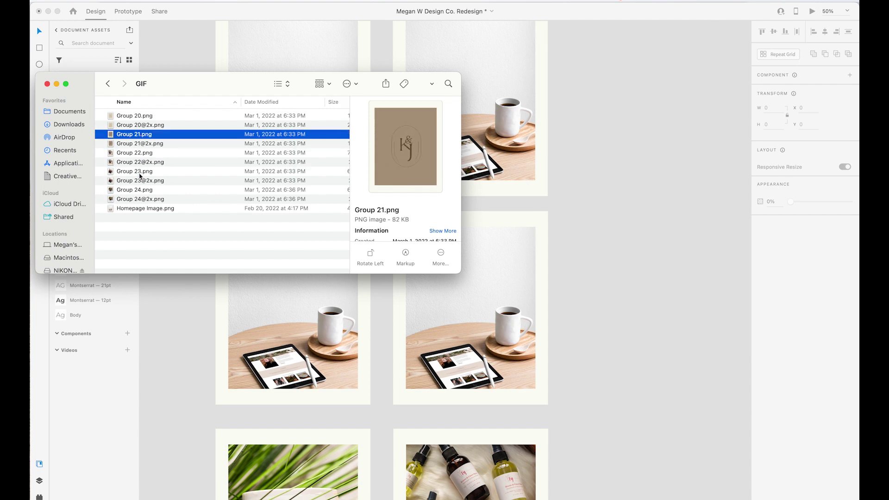
key("Up")
key("Up")
key("Down")
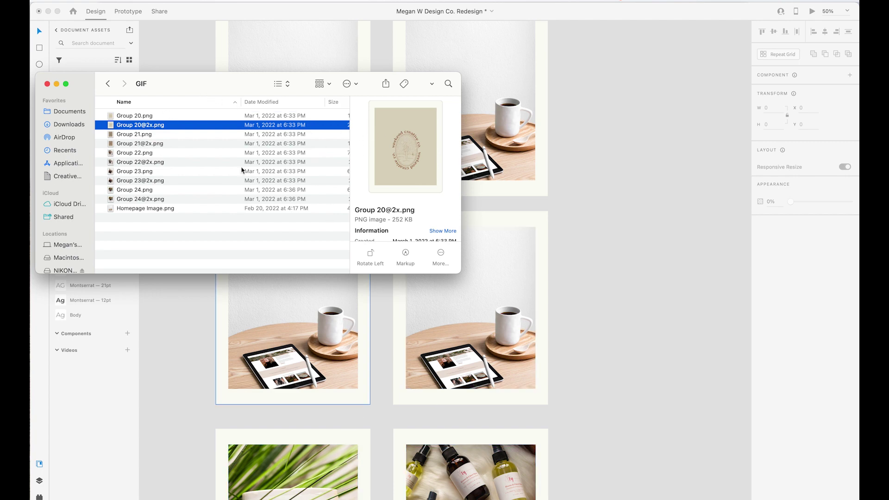
key("Down")
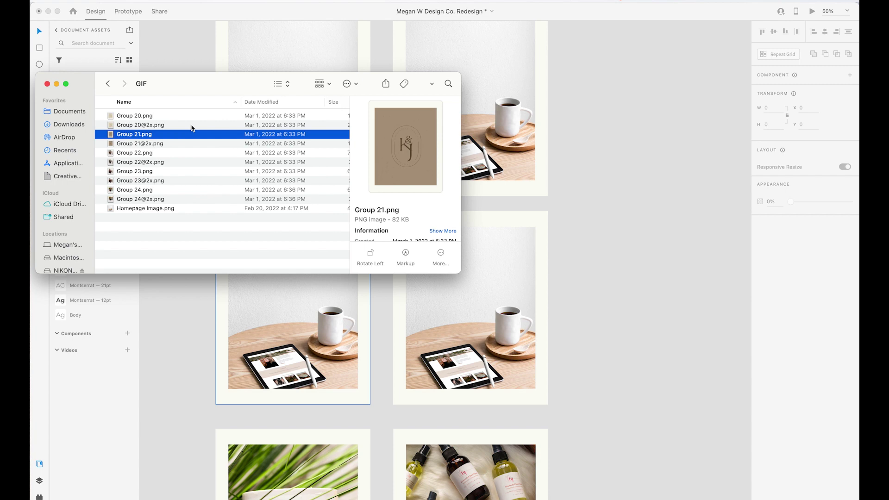
key("Up")
key("Up")
key("Down")
key("Down")
key("Down")
key("Down")
key("Down")
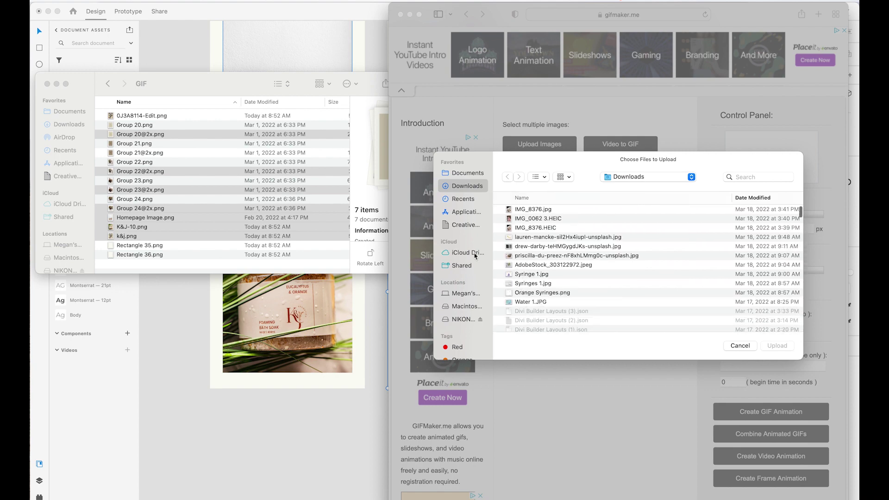
Step: Open iCloud Drive > MW Design Co 2022 SITE > GIF and select the seven images to upload
left_click(465, 252)
double_click(583, 212)
left_click(542, 212)
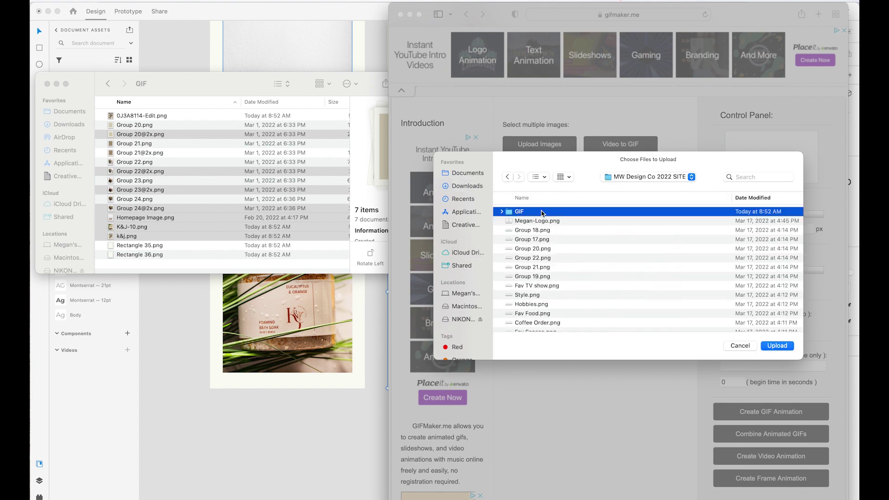
double_click(542, 213)
left_click(543, 212)
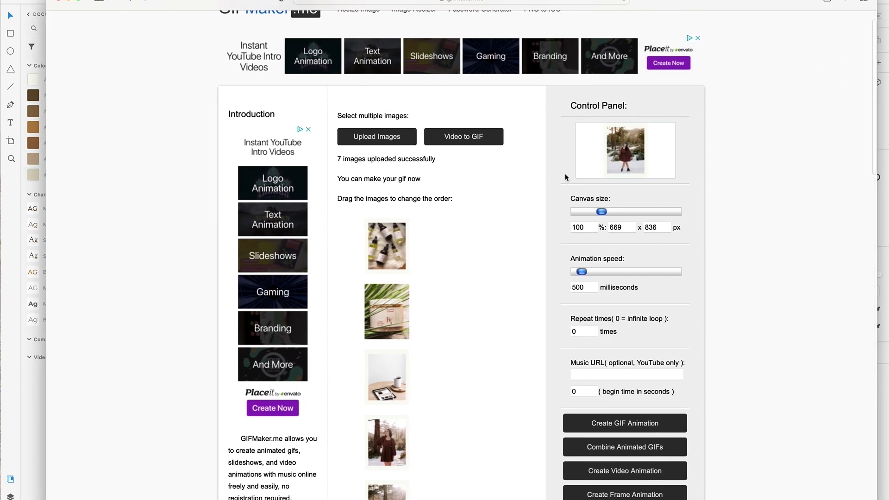
Step: Set the animation speed to 1800 ms and put the palm-leaf box photo first
left_click_drag(581, 272, 576, 272)
left_click_drag(576, 271, 597, 273)
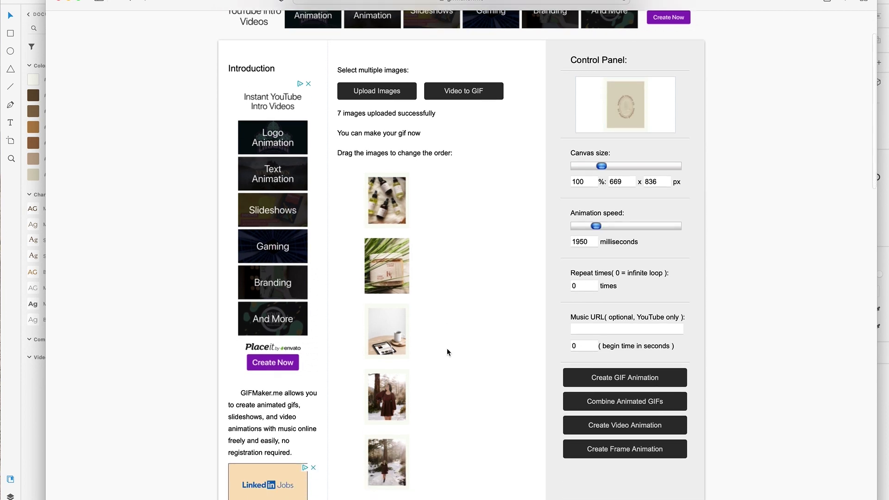
scroll(446, 348, "down", 4)
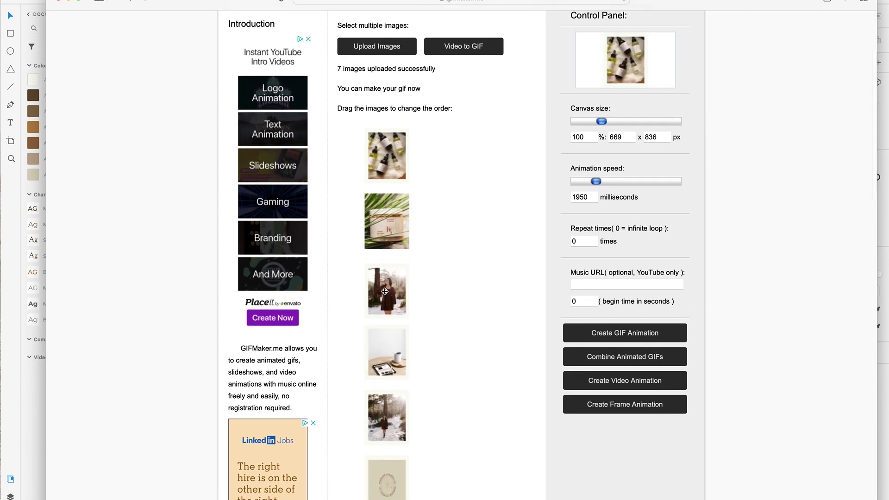
left_click_drag(386, 351, 388, 164)
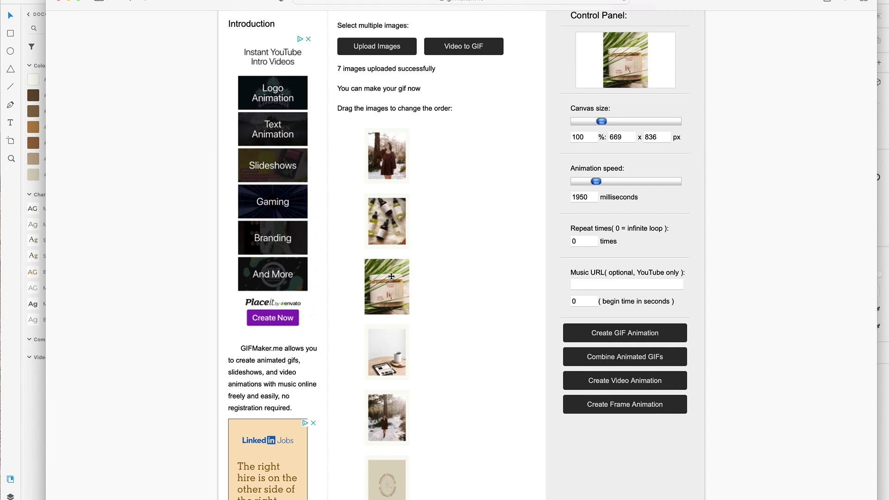
left_click_drag(389, 285, 387, 142)
scroll(395, 264, "down", 3)
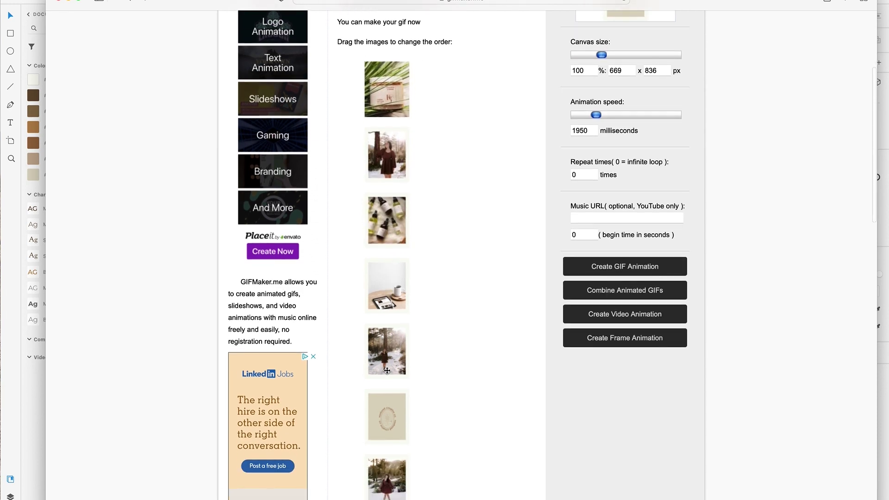
left_click_drag(386, 350, 382, 296)
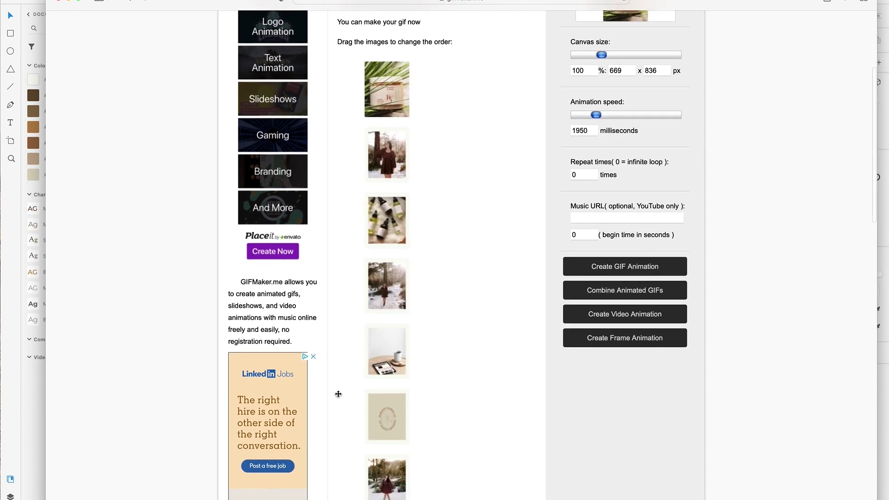
scroll(338, 394, "down", 3)
left_click_drag(386, 416, 408, 360)
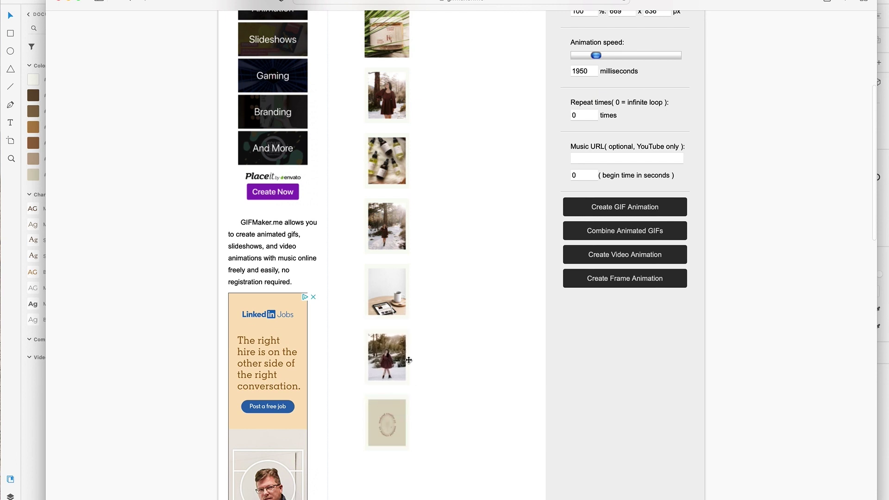
scroll(448, 367, "up", 1)
scroll(429, 364, "up", 2)
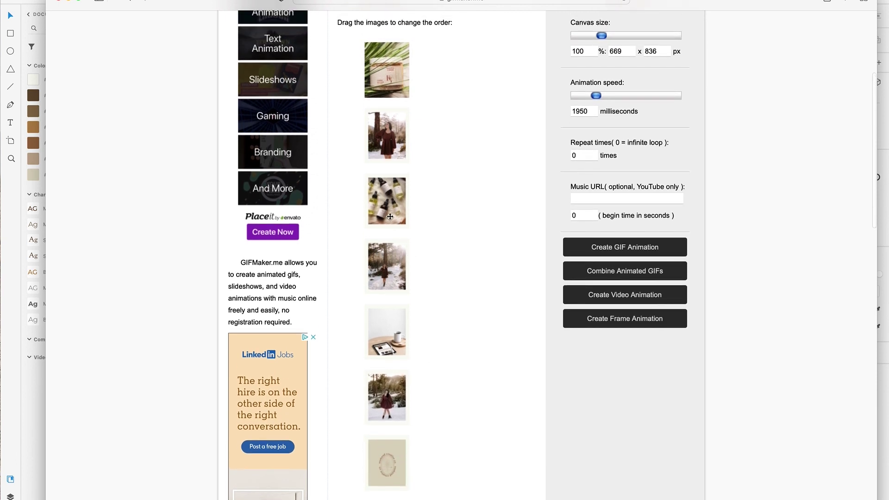
Step: Move the desk and snowy-woman photos to third and fourth place, then generate the GIF
left_click_drag(378, 333, 374, 208)
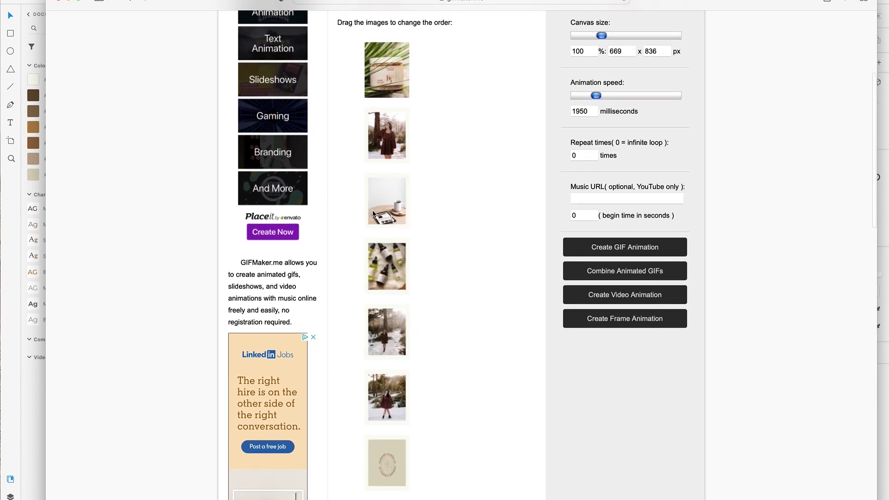
left_click_drag(384, 334, 384, 270)
scroll(378, 366, "up", 5)
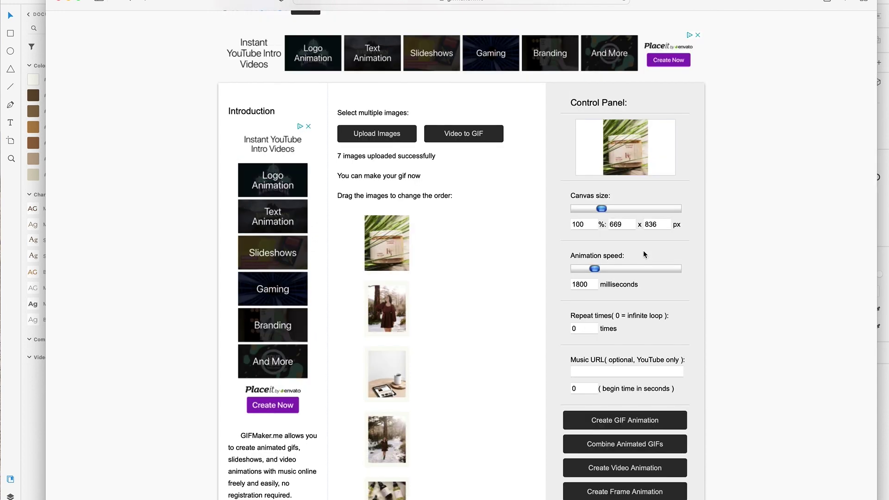
scroll(667, 247, "down", 2)
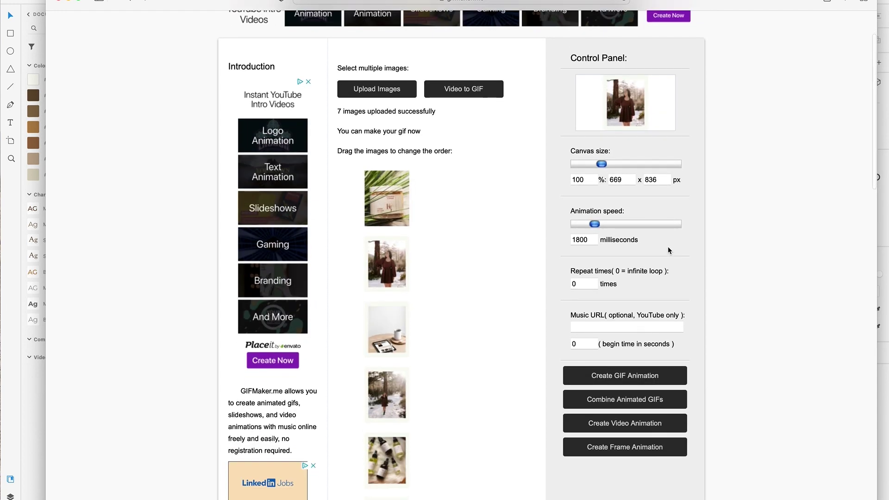
scroll(667, 247, "down", 2)
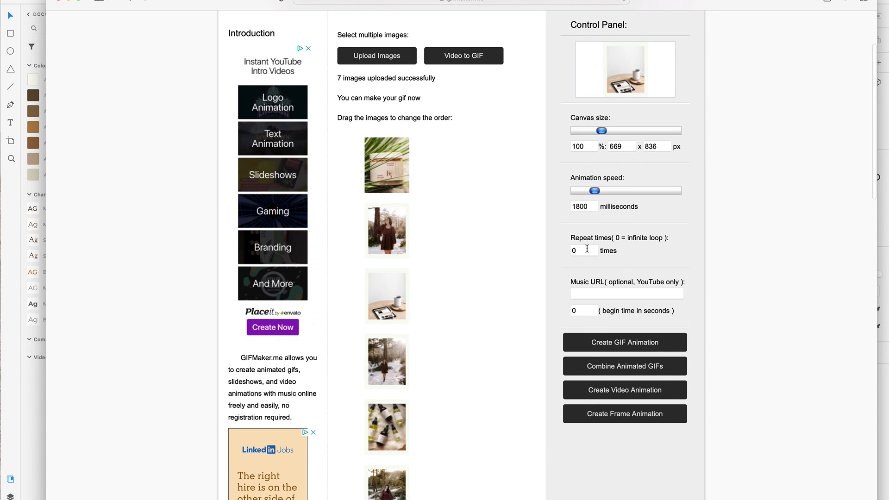
scroll(628, 292, "down", 1)
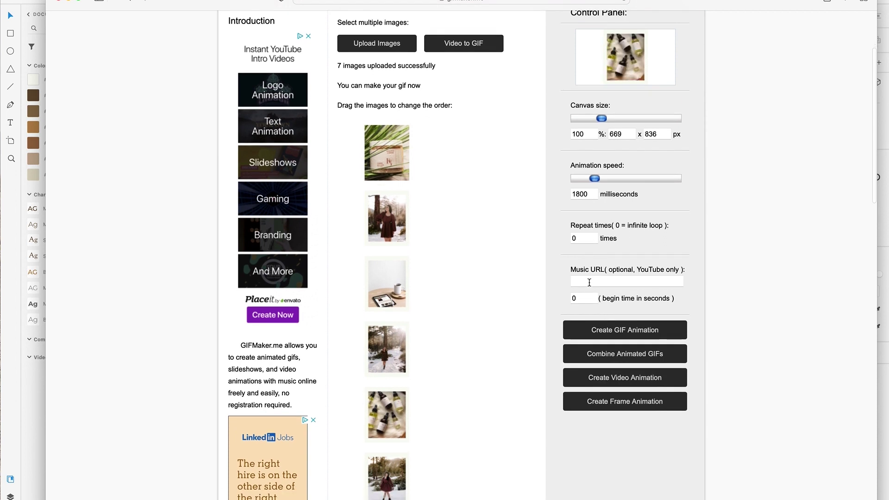
left_click(606, 334)
scroll(606, 334, "down", 5)
scroll(606, 334, "down", 3)
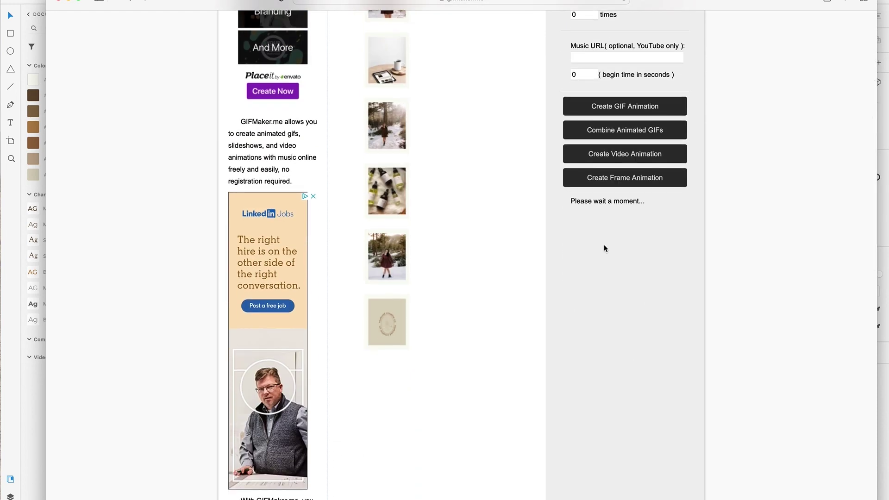
Step: Download the finished GIF and open it from recent downloads
left_click(642, 200)
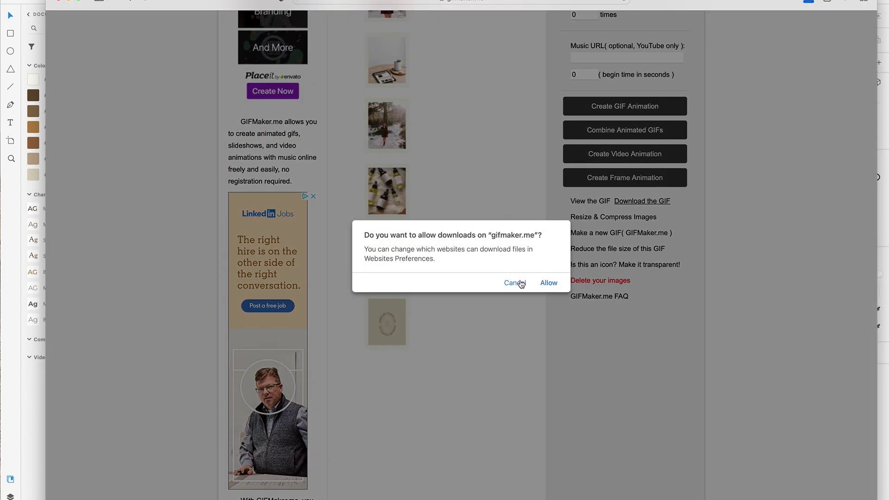
left_click(547, 283)
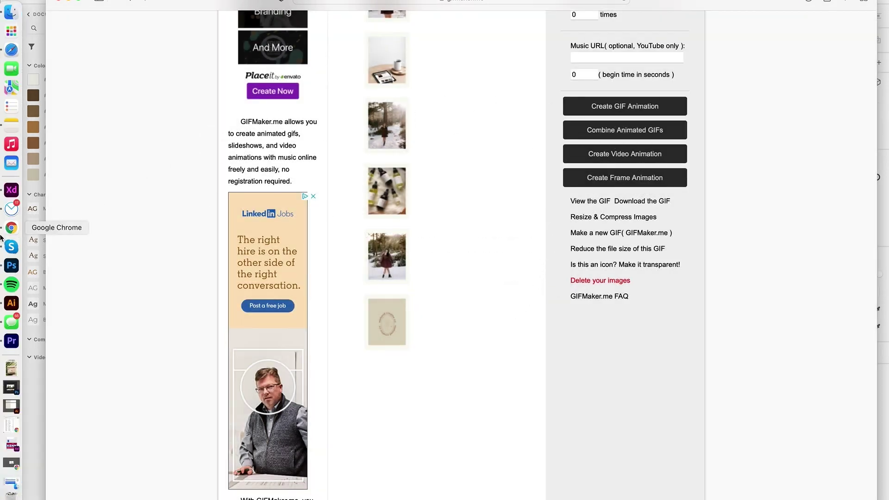
left_click(13, 356)
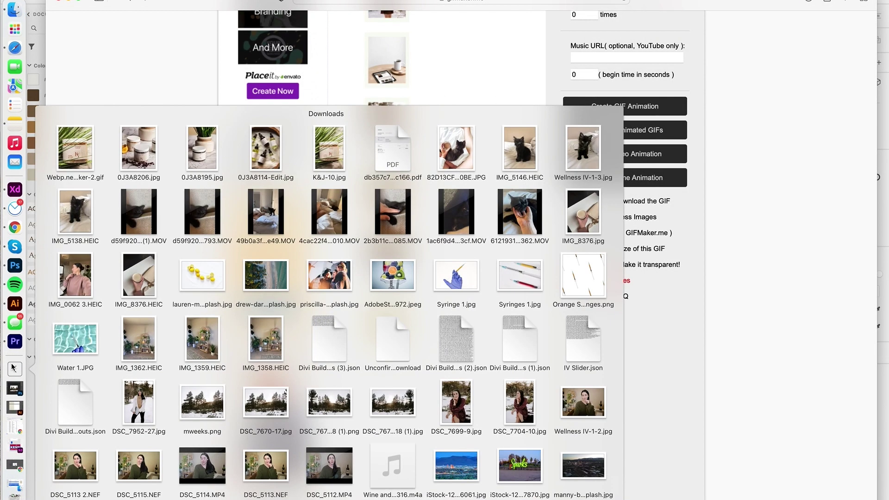
left_click(76, 148)
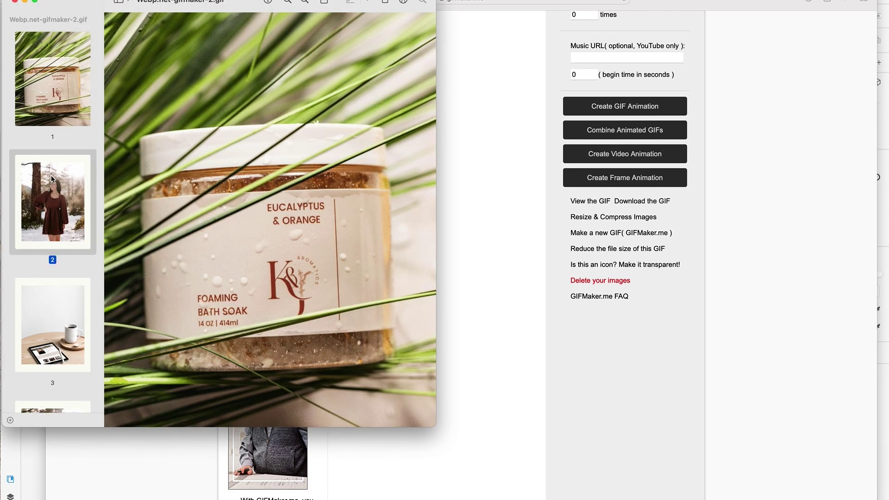
Step: Review GIF frames two through seven, ending on the weekend creative co. logo, then close Preview
left_click(52, 202)
left_click(52, 323)
left_click(57, 374)
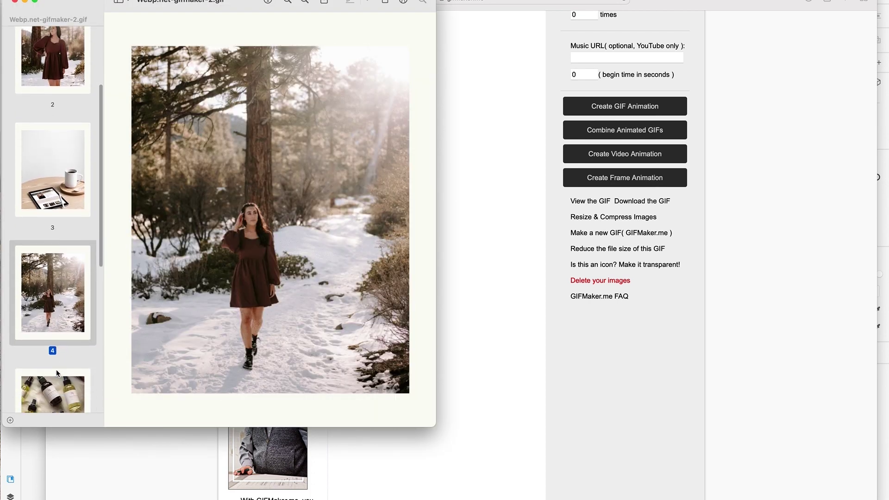
left_click(57, 370)
left_click(56, 369)
scroll(56, 374, "down", 2)
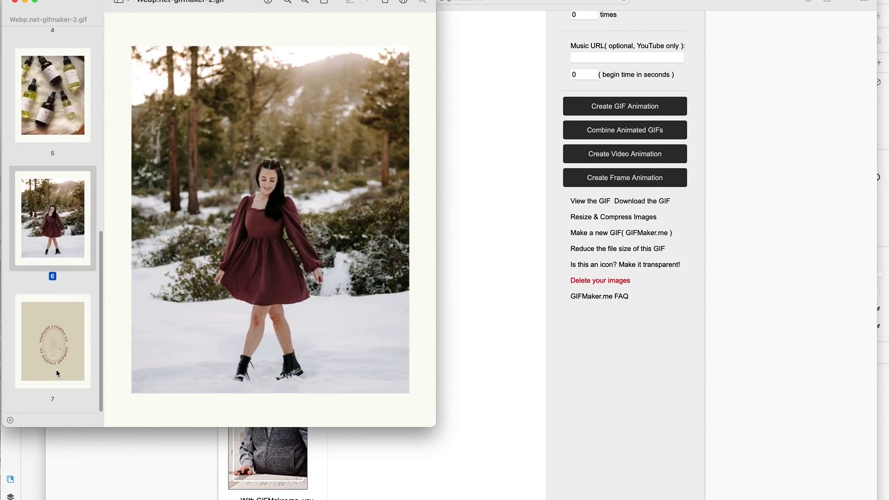
left_click(52, 344)
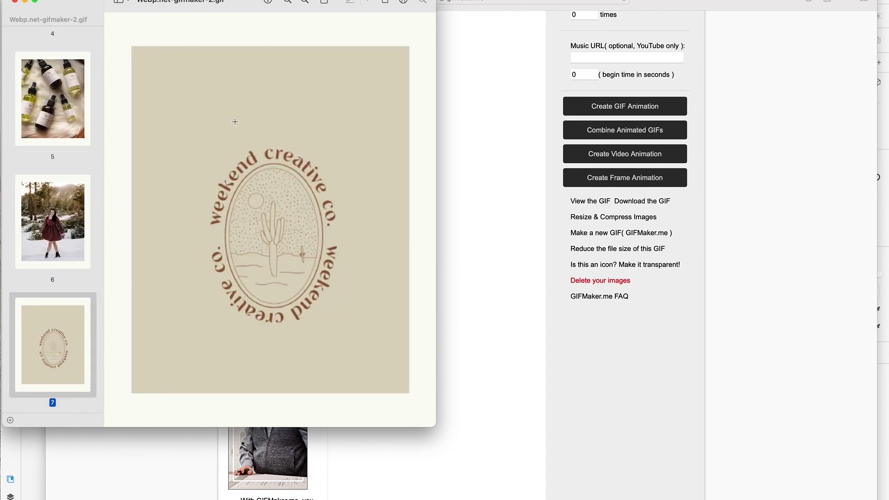
left_click(16, 3)
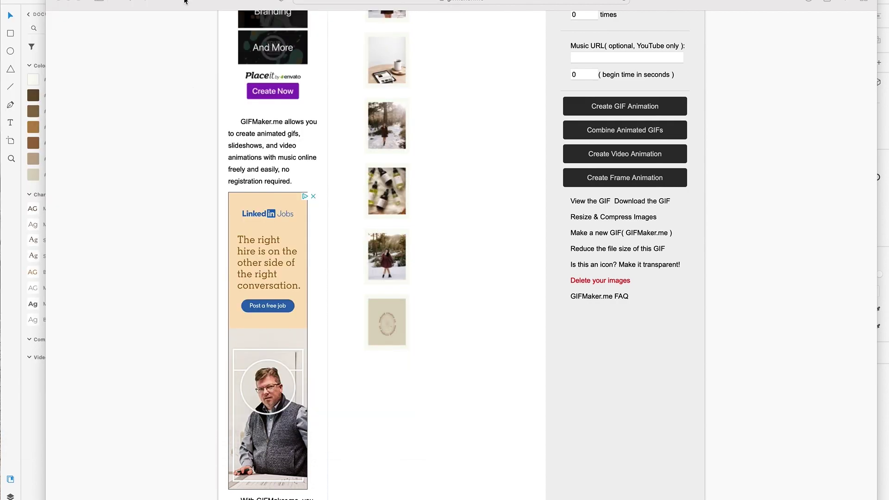
Step: Hide Chrome to check the design file, then bring the homepage browser window back
left_click(67, 2)
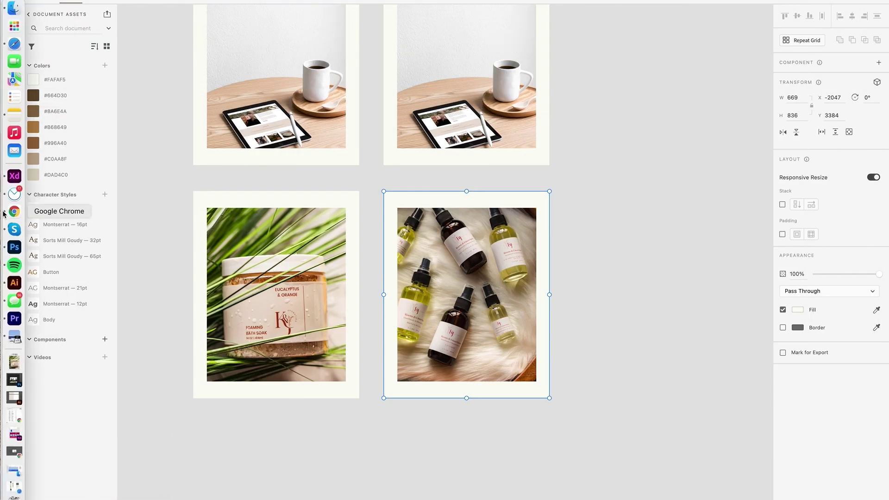
left_click(14, 211)
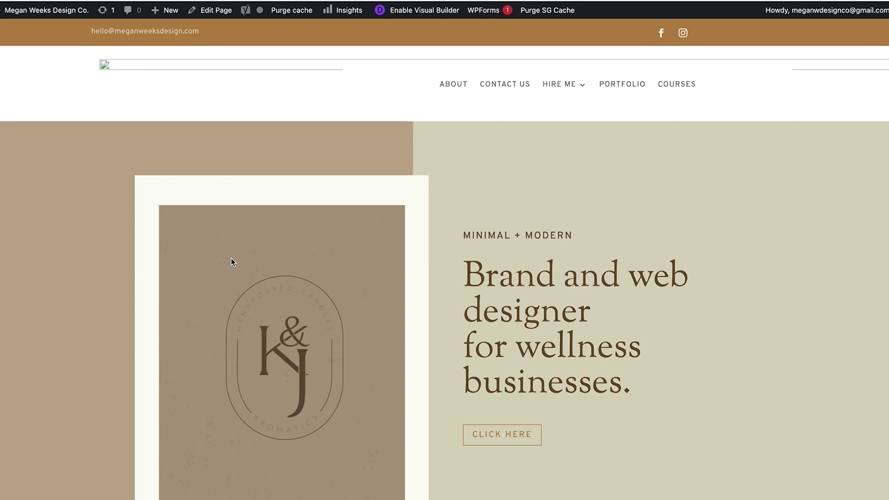
scroll(232, 257, "down", 3)
scroll(231, 257, "down", 1)
scroll(231, 258, "up", 3)
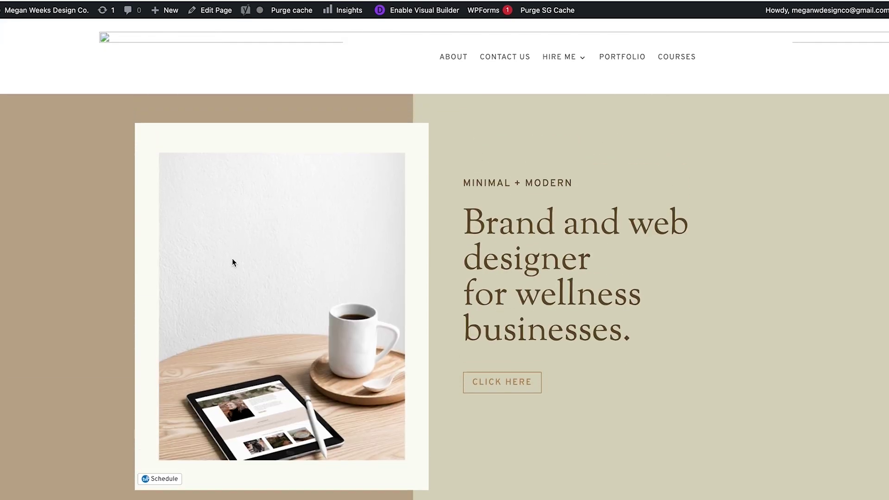
scroll(232, 258, "up", 2)
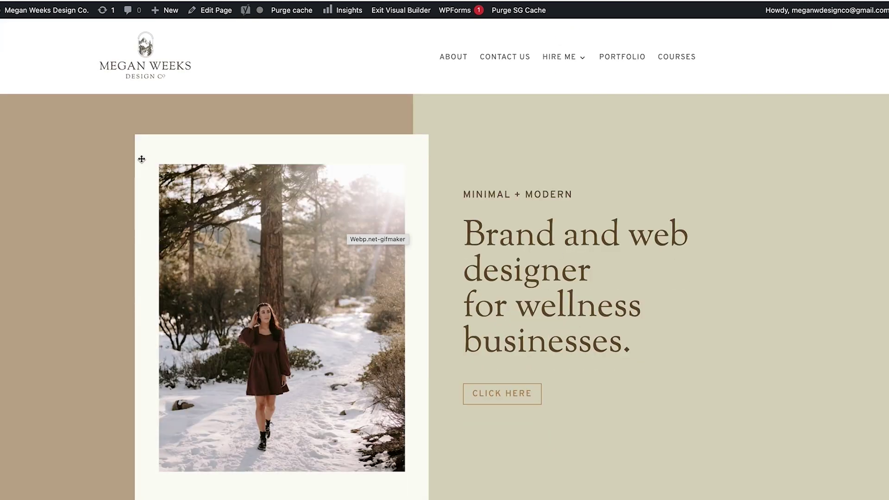
mouse_move(282, 305)
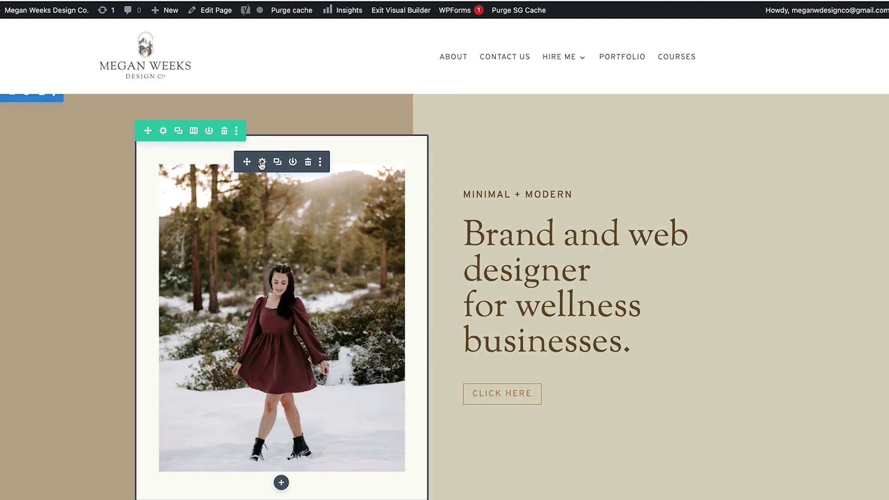
Step: Upload the animated GIF from Downloads as the hero image module's picture and save
left_click(261, 162)
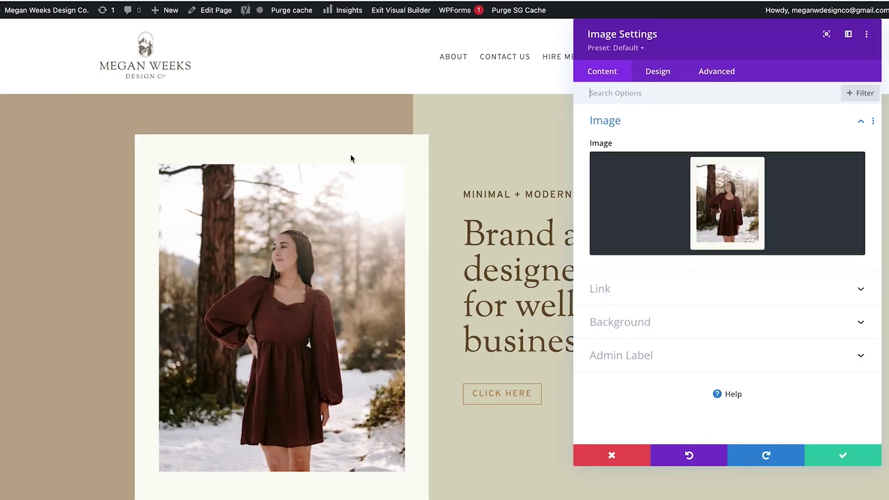
left_click(727, 202)
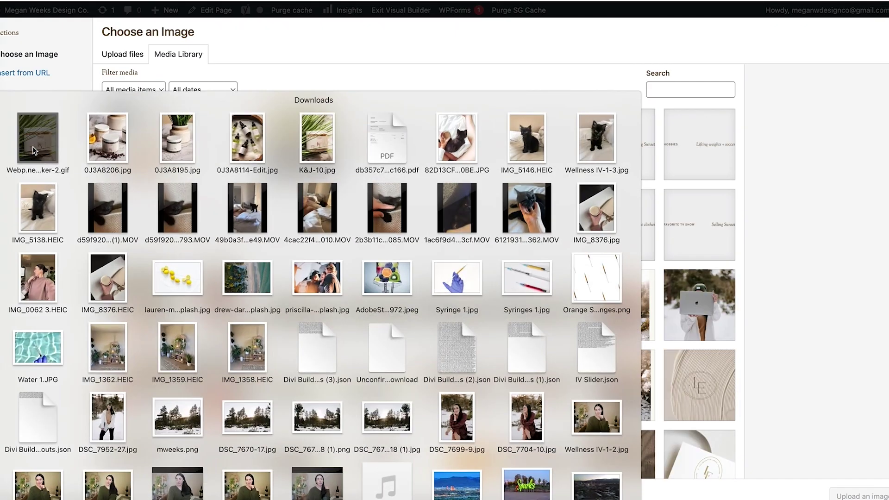
left_click_drag(33, 147, 327, 158)
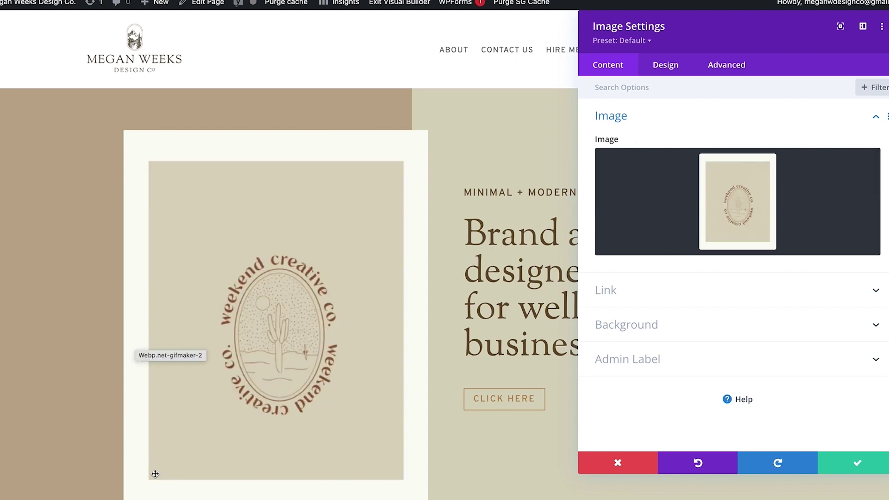
left_click(856, 463)
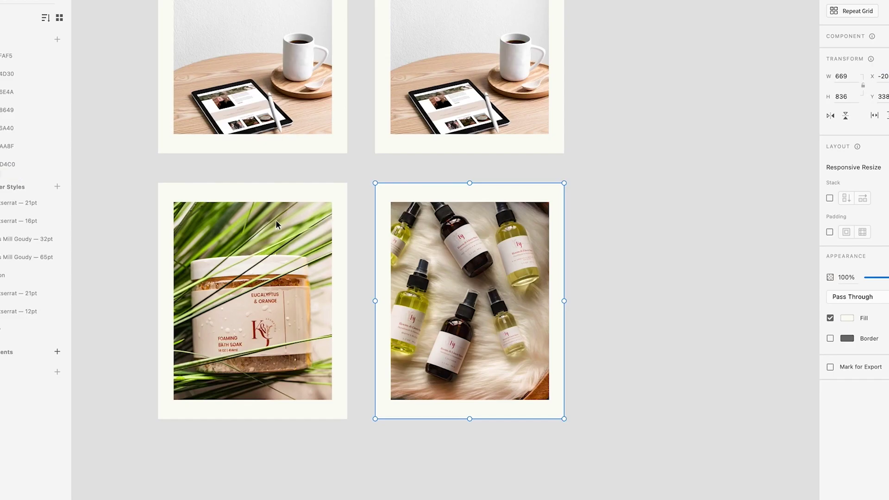
Step: Select and copy the bath soak photo frame, then export only that frame as PNG at 3x
left_click_drag(132, 174, 270, 333)
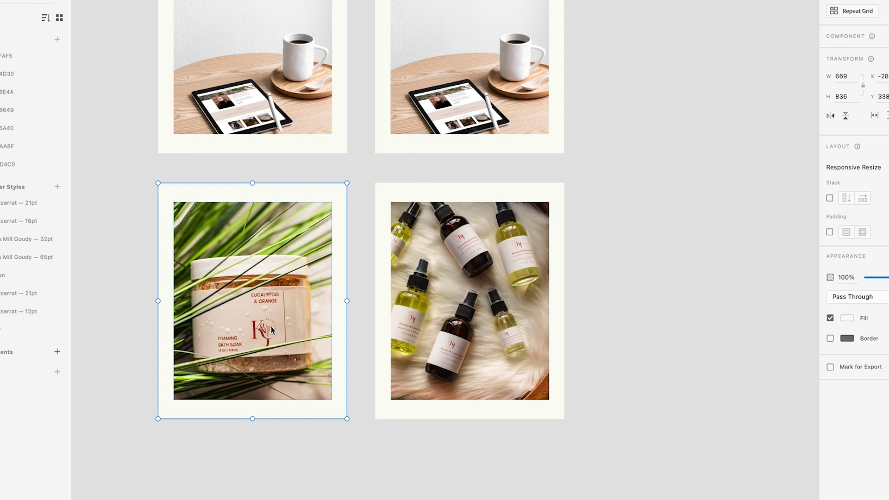
key("ctrl+c")
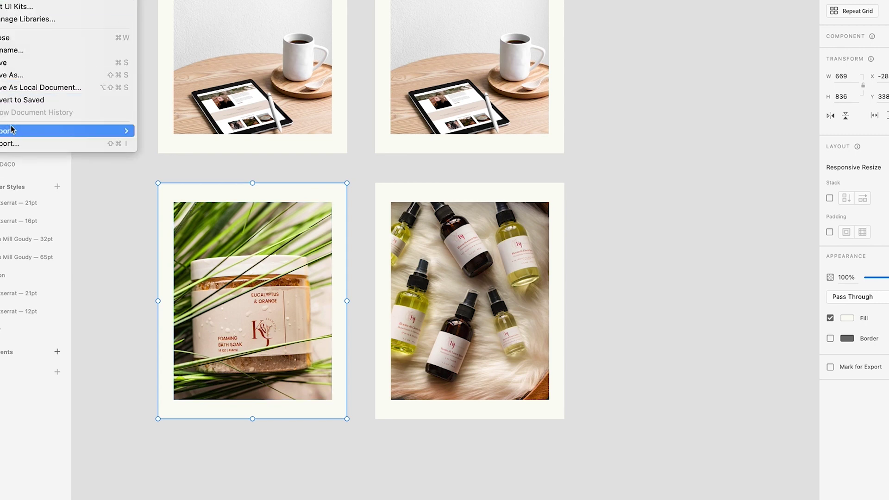
mouse_move(62, 130)
left_click(159, 143)
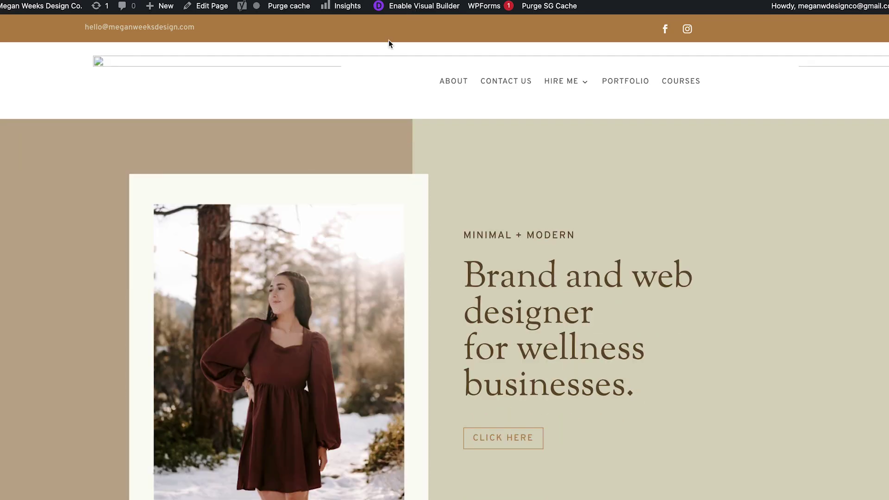
scroll(259, 236, "down", 4)
scroll(259, 235, "up", 3)
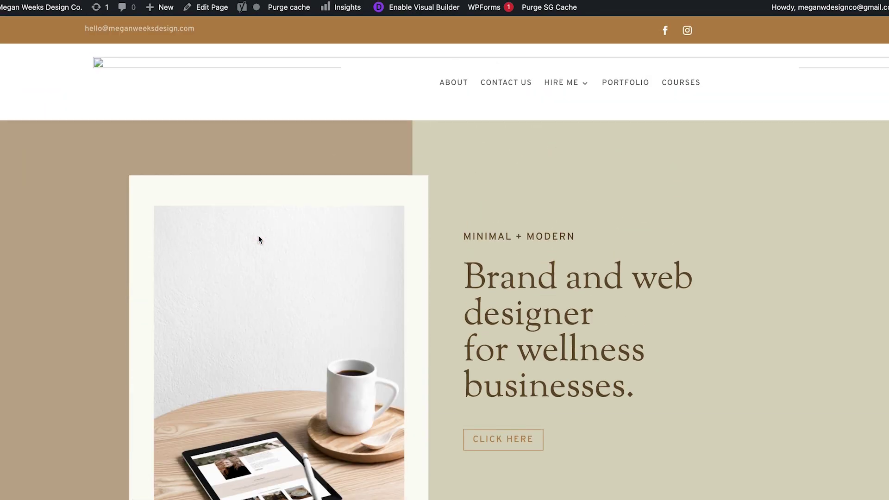
scroll(259, 235, "down", 4)
scroll(258, 236, "down", 3)
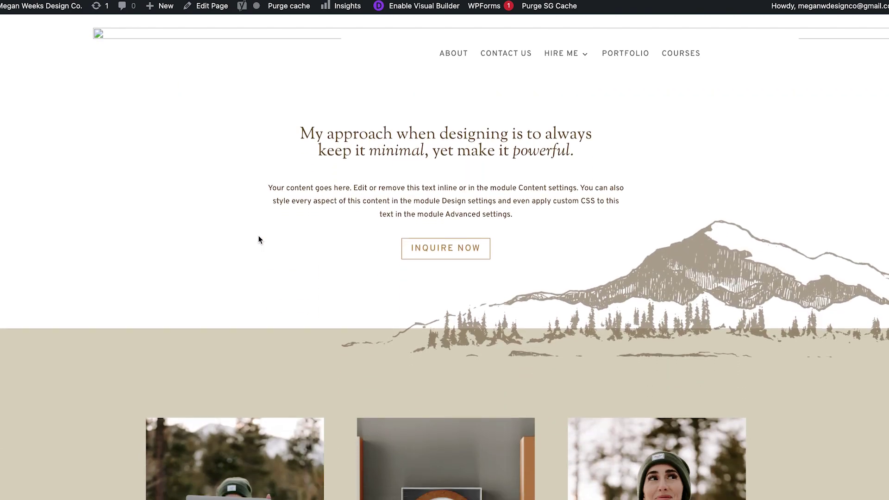
scroll(259, 235, "down", 4)
scroll(258, 236, "down", 5)
scroll(258, 235, "down", 4)
scroll(259, 236, "down", 2)
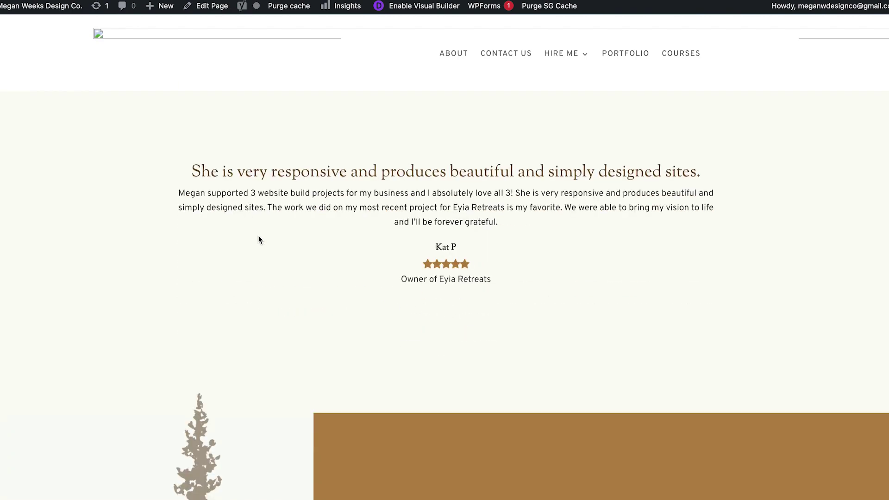
scroll(259, 235, "down", 4)
scroll(259, 239, "down", 5)
scroll(259, 238, "down", 5)
scroll(259, 239, "down", 5)
scroll(477, 416, "down", 5)
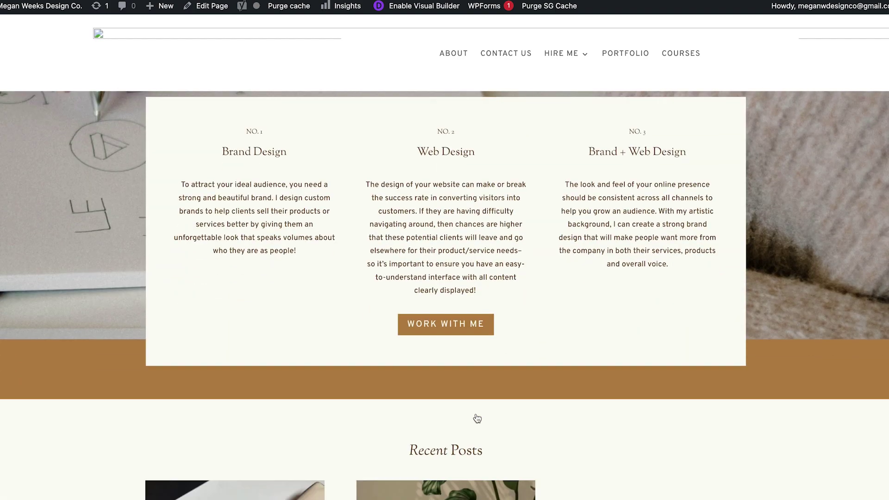
scroll(477, 415, "down", 5)
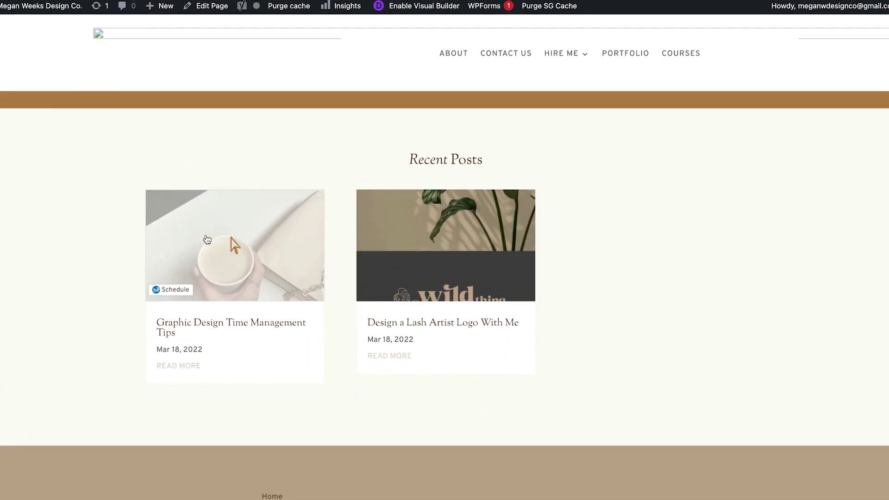
scroll(206, 234, "up", 5)
scroll(205, 235, "up", 5)
scroll(206, 234, "down", 3)
scroll(206, 239, "up", 1)
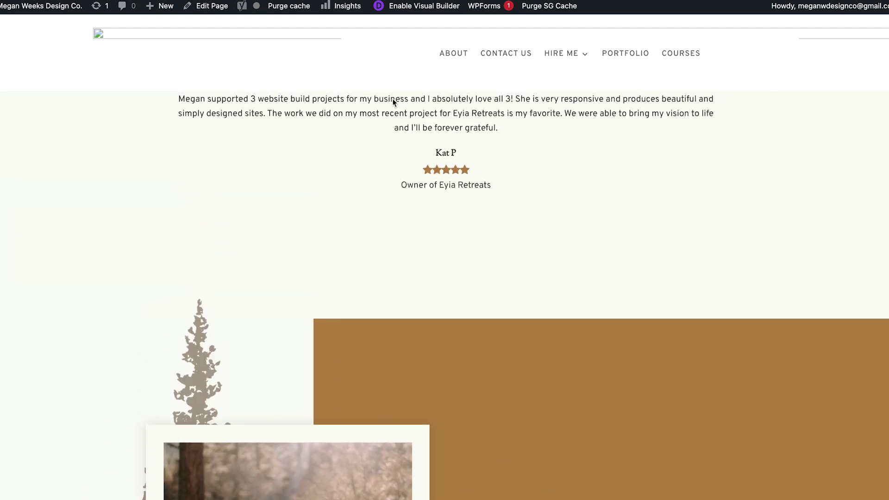
scroll(249, 318, "down", 5)
scroll(249, 318, "down", 2)
scroll(248, 317, "up", 2)
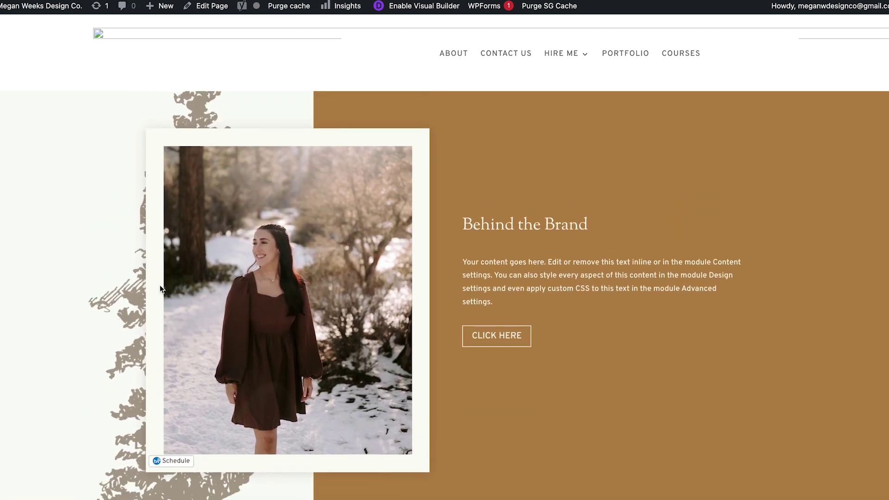
scroll(159, 284, "up", 5)
scroll(160, 286, "up", 1)
scroll(164, 285, "up", 1)
scroll(273, 276, "up", 1)
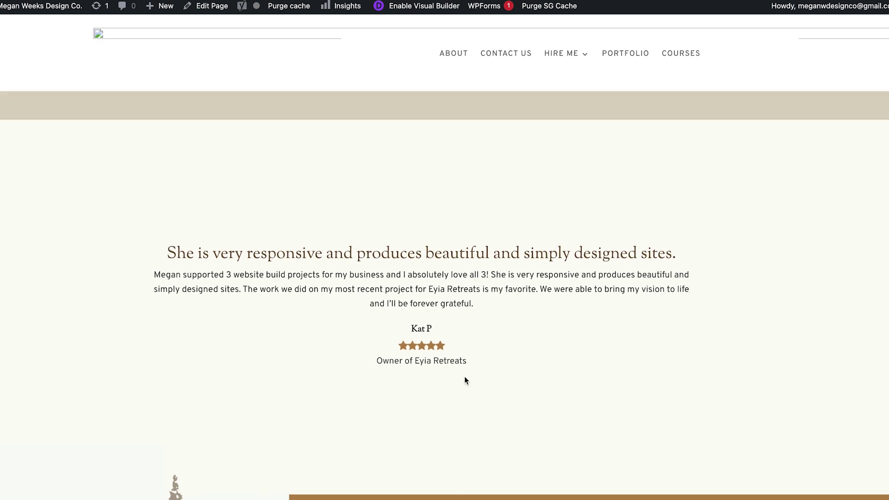
scroll(370, 280, "up", 3)
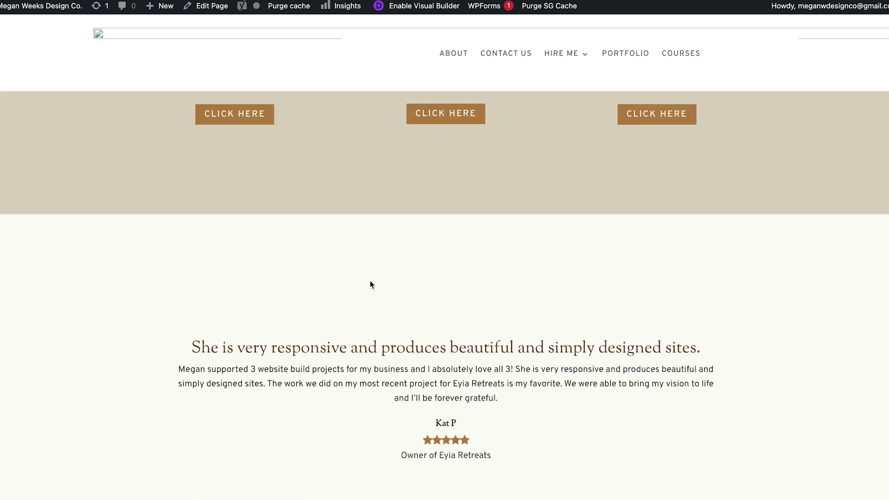
scroll(369, 281, "up", 5)
scroll(370, 281, "up", 5)
scroll(371, 281, "up", 5)
scroll(370, 281, "up", 5)
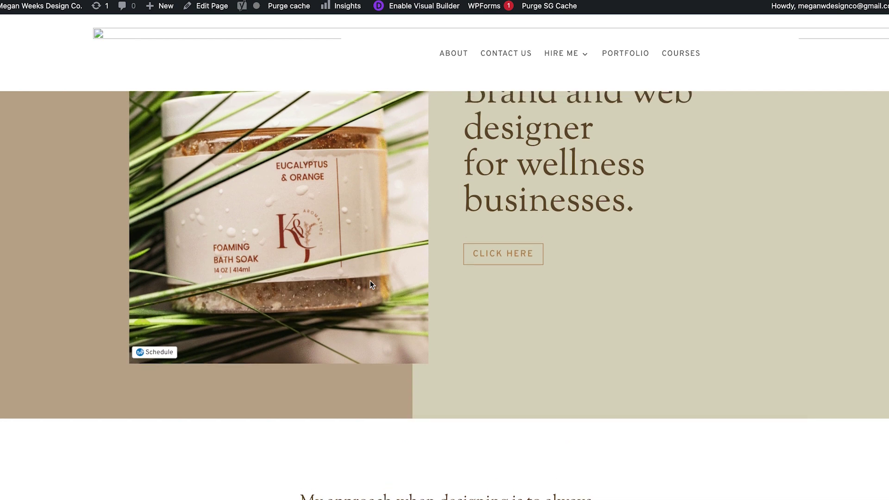
scroll(370, 281, "up", 5)
scroll(371, 280, "up", 3)
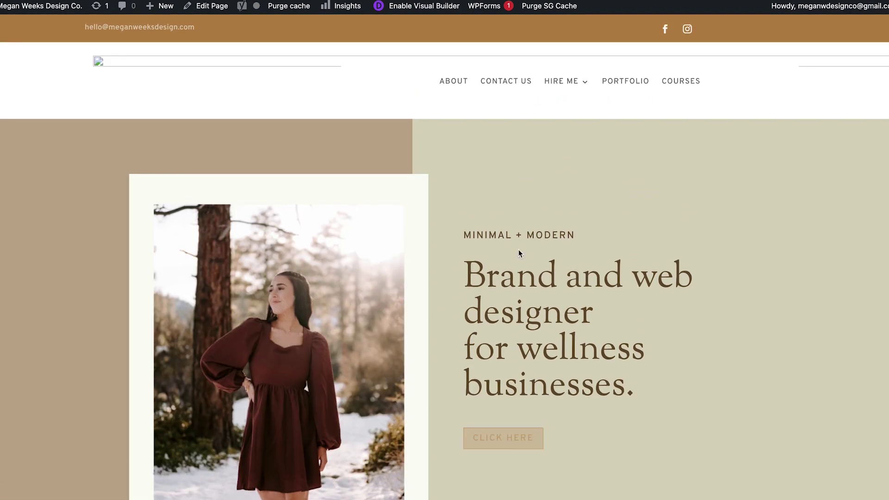